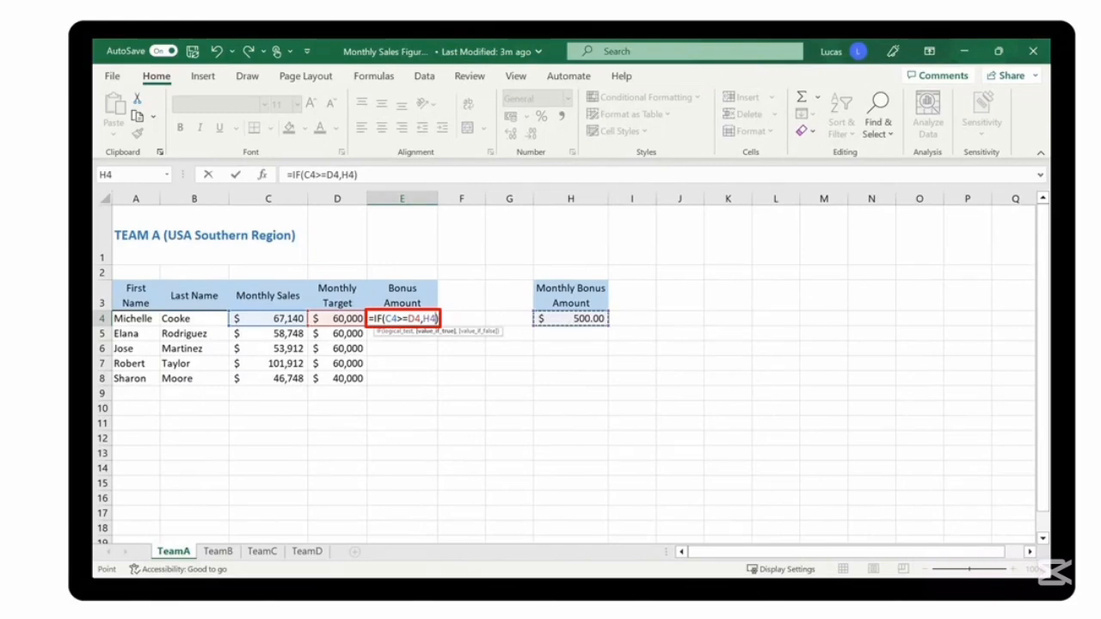
# Step: Add 0 as the value if false to the IF formula in E4
pyautogui.write(',0')
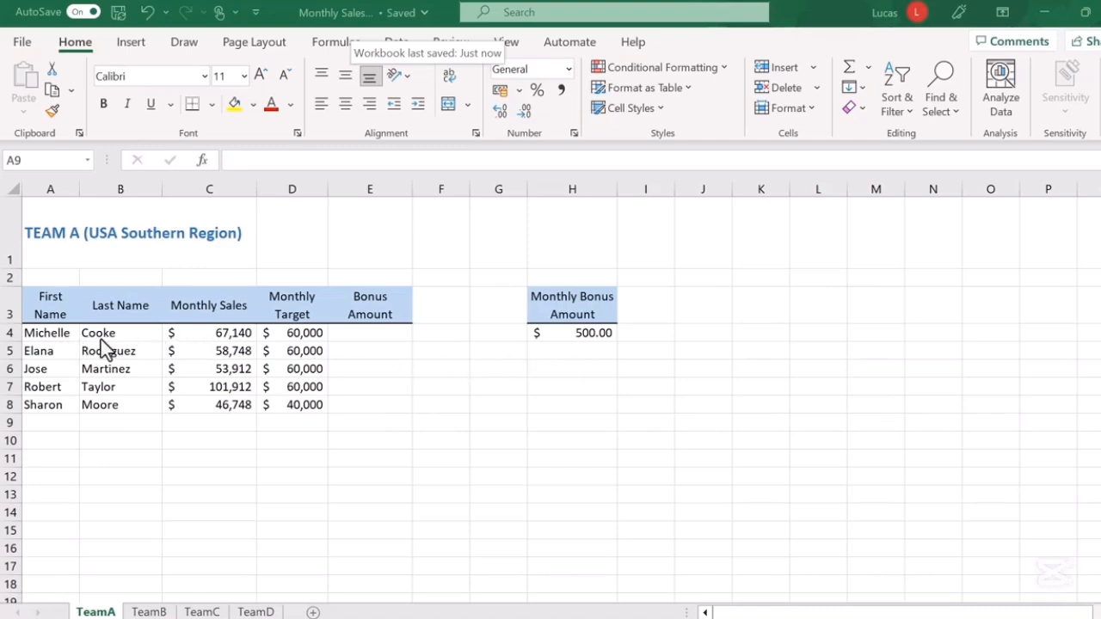
# Step: In E4 of the TeamA sheet, begin an IF formula testing whether monthly sales meet the target, C4>=D4
pyautogui.click(359, 335)
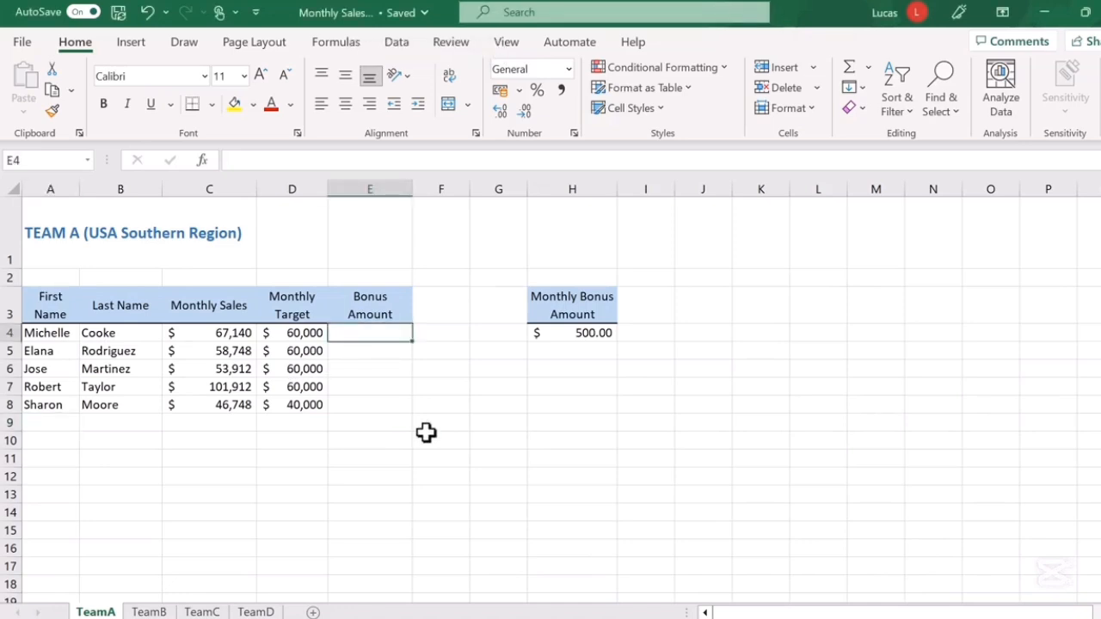
pyautogui.write('=')
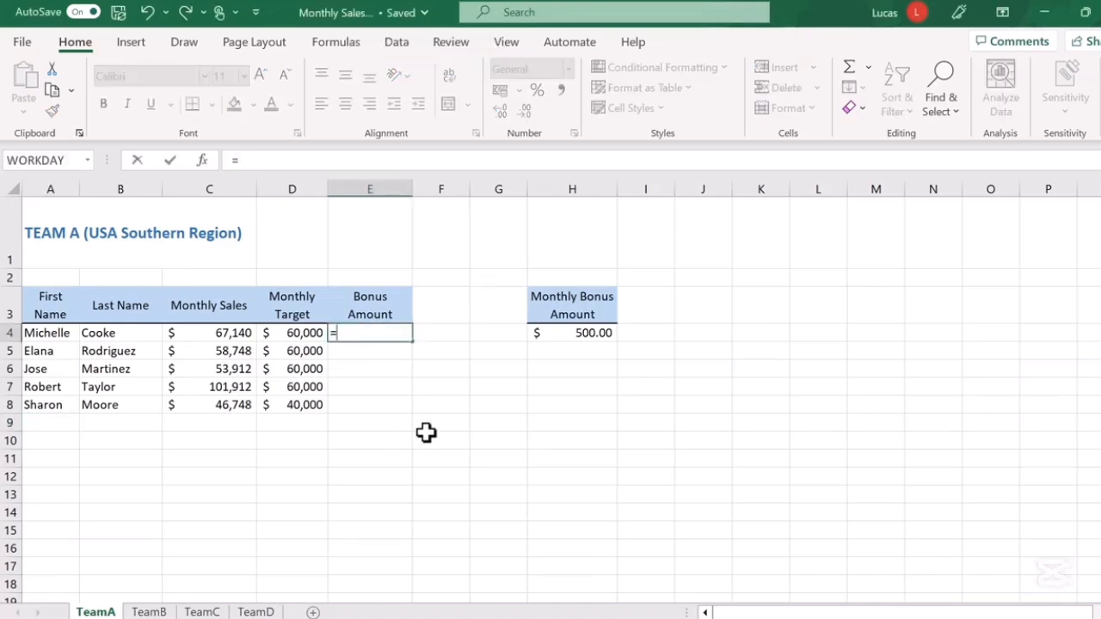
pyautogui.write('if(')
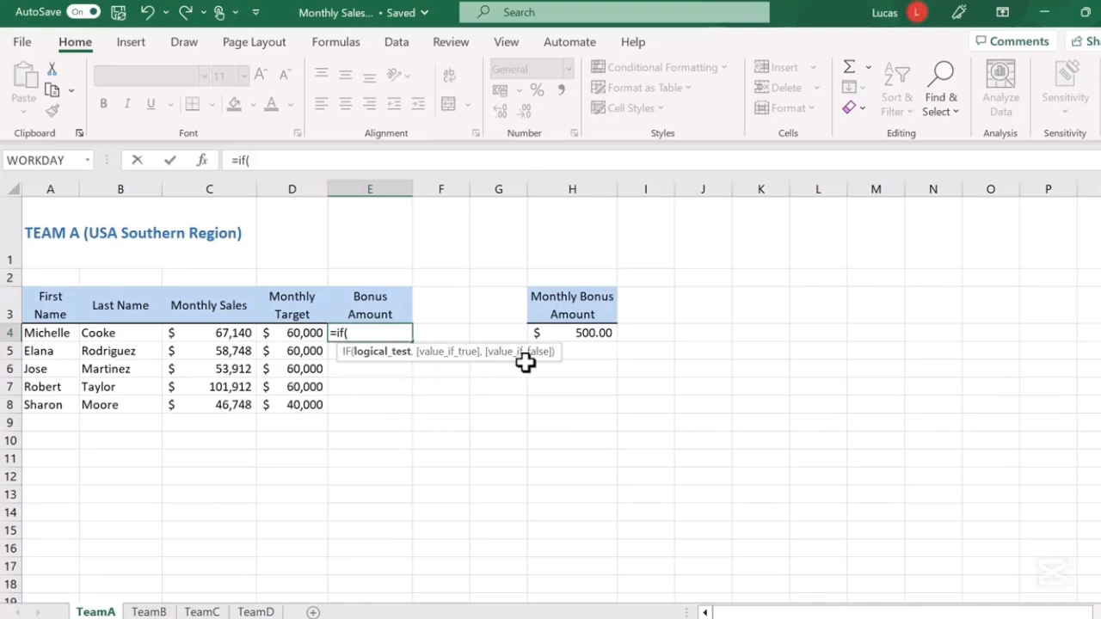
pyautogui.click(226, 336)
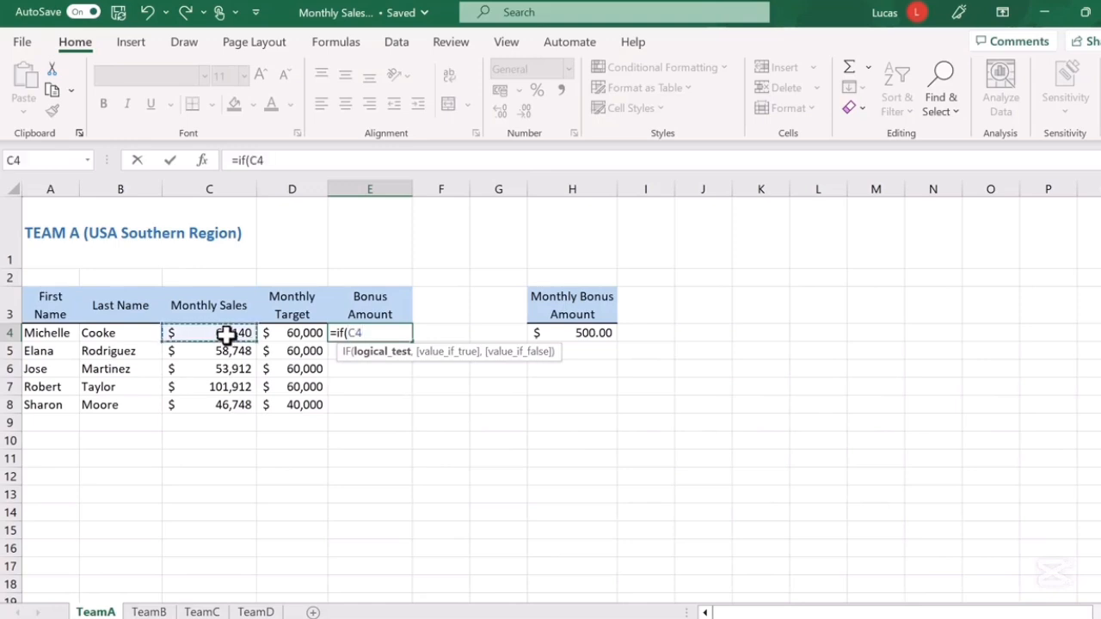
pyautogui.write('>=')
pyautogui.click(296, 335)
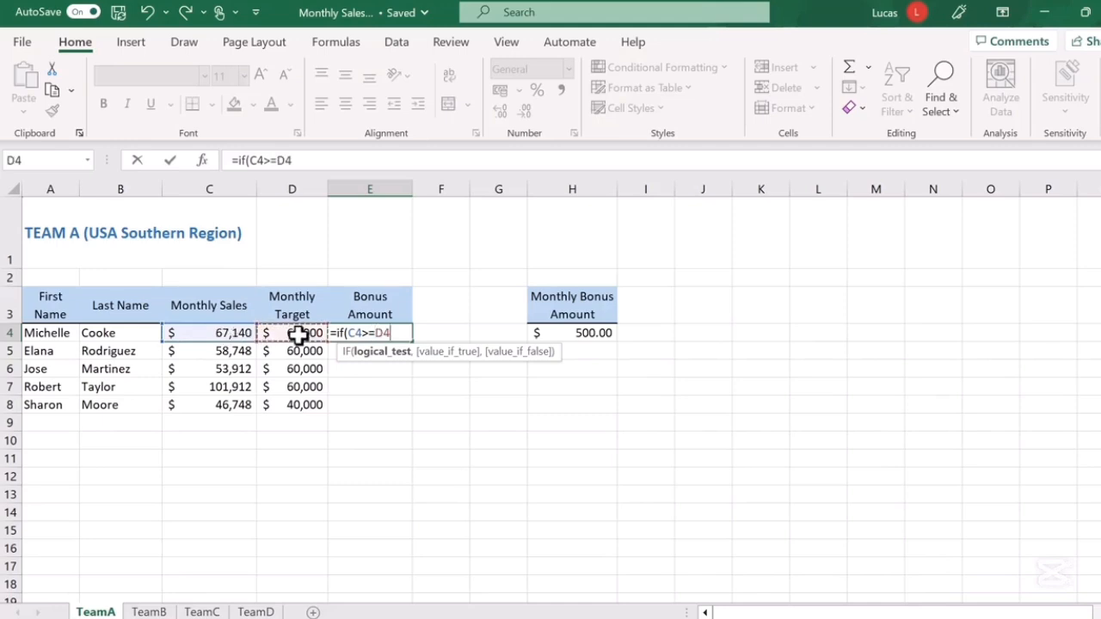
pyautogui.write(',')
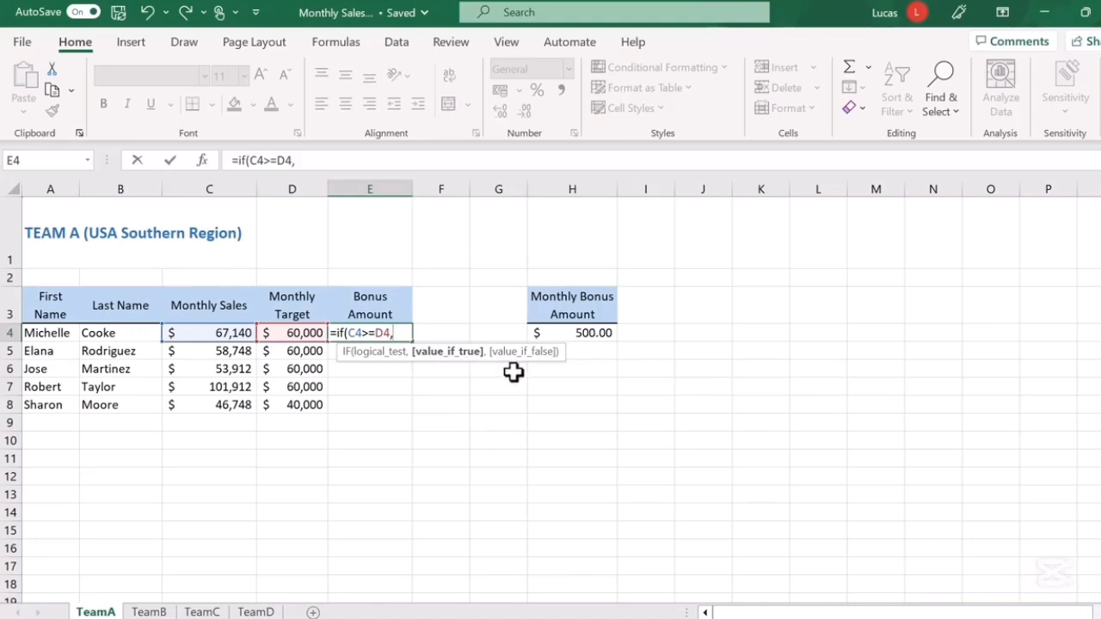
# Step: Complete the E4 formula with absolute reference $H$4 if true and 0 if false, and fill it down to E8
pyautogui.click(585, 333)
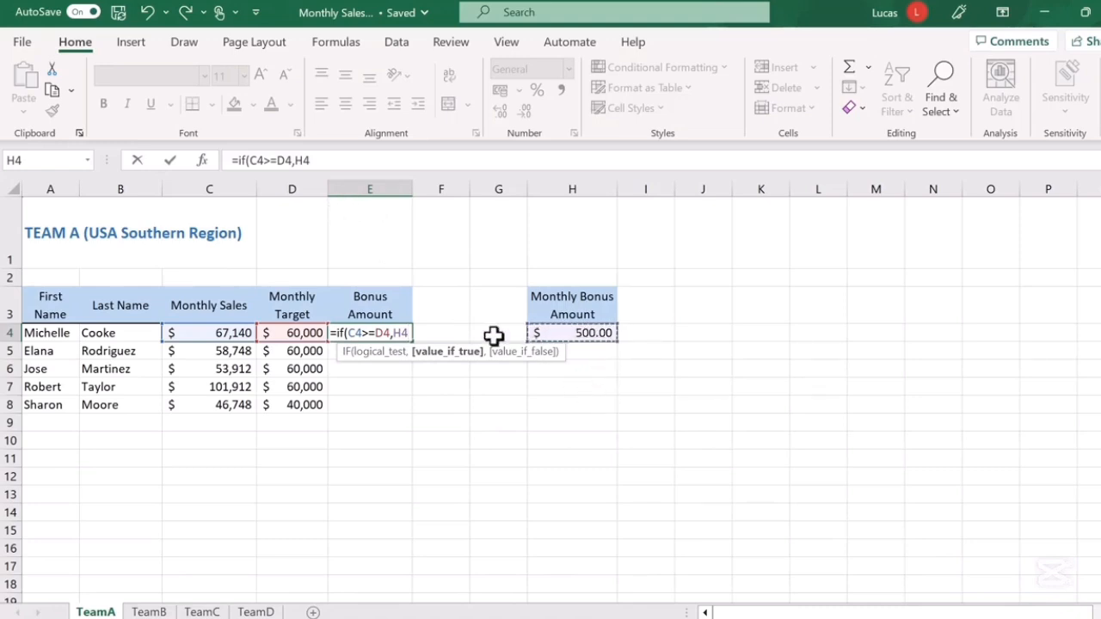
pyautogui.click(394, 332)
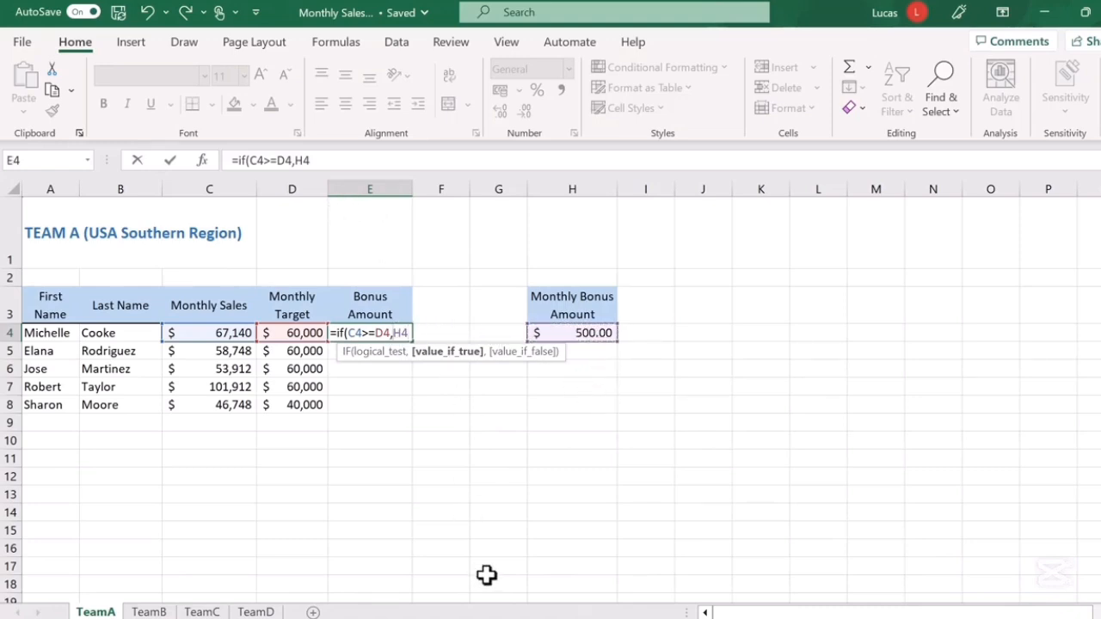
pyautogui.write('$')
pyautogui.click(412, 333)
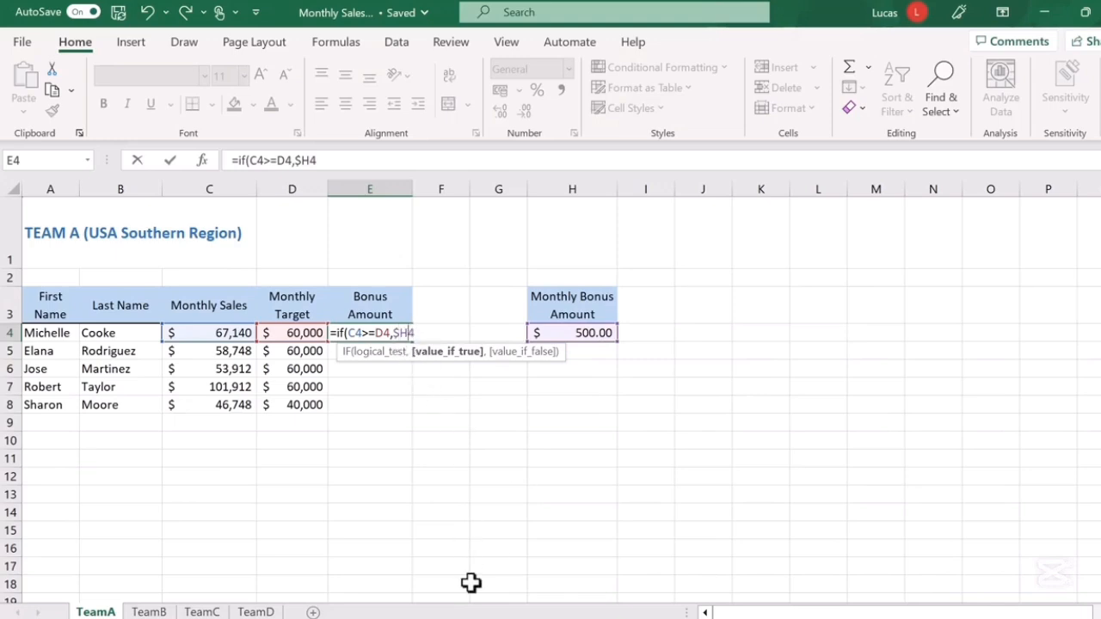
pyautogui.press('Left')
pyautogui.write('$4,')
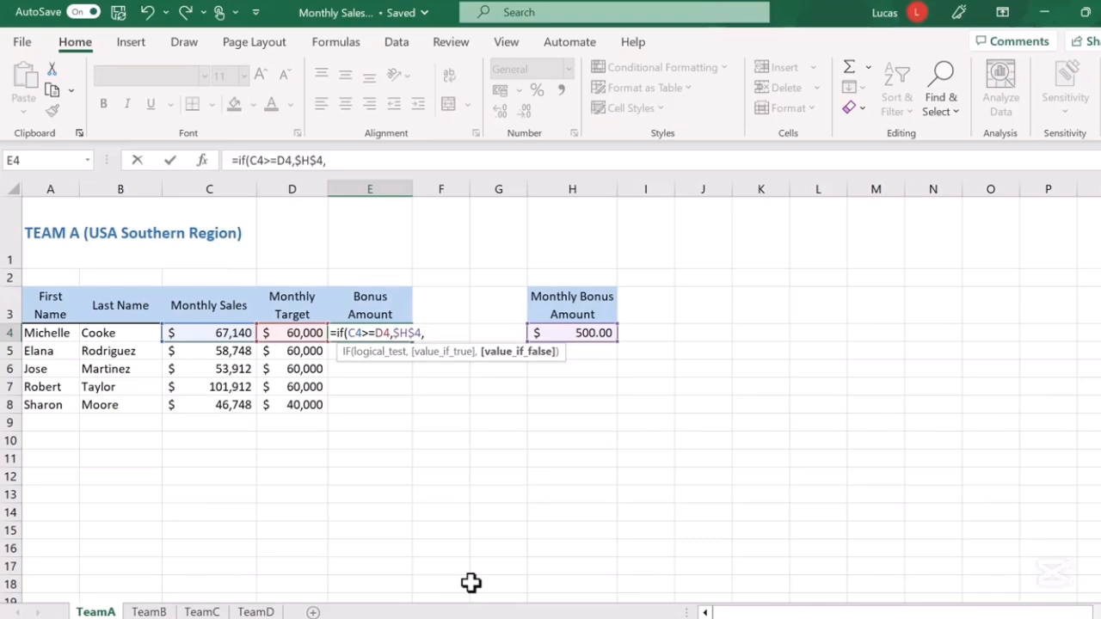
pyautogui.write('0')
pyautogui.write(')')
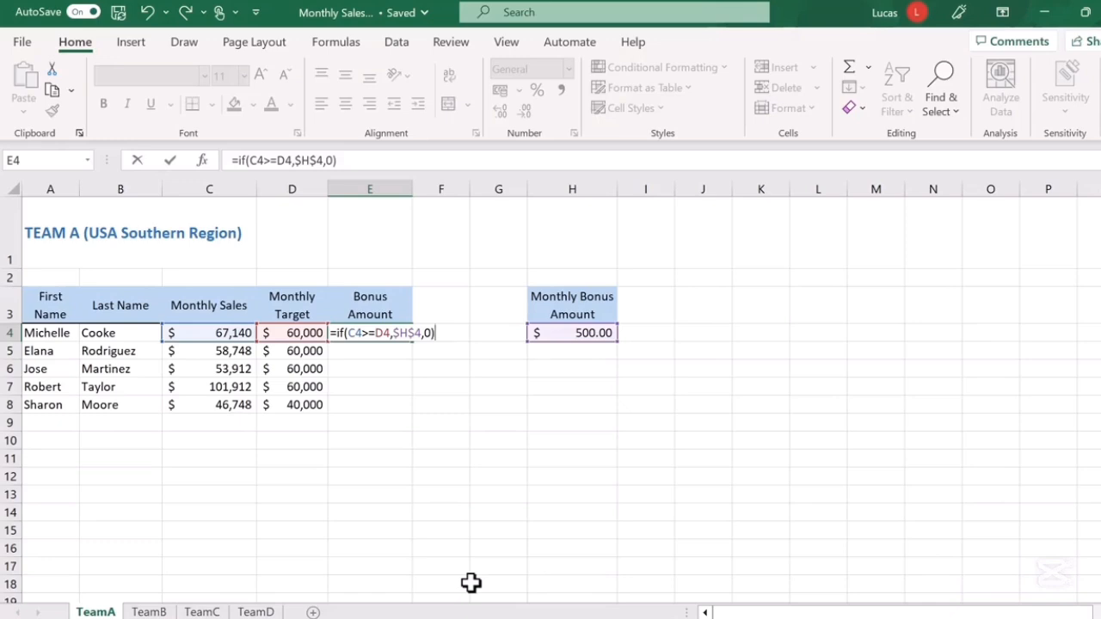
pyautogui.press('Return')
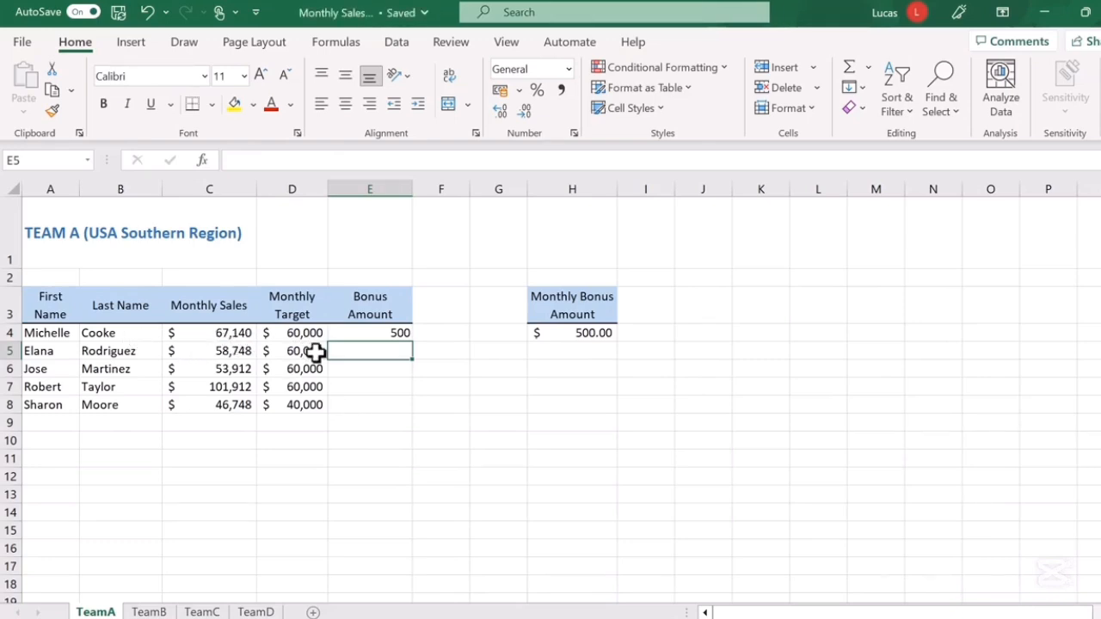
pyautogui.click(365, 333)
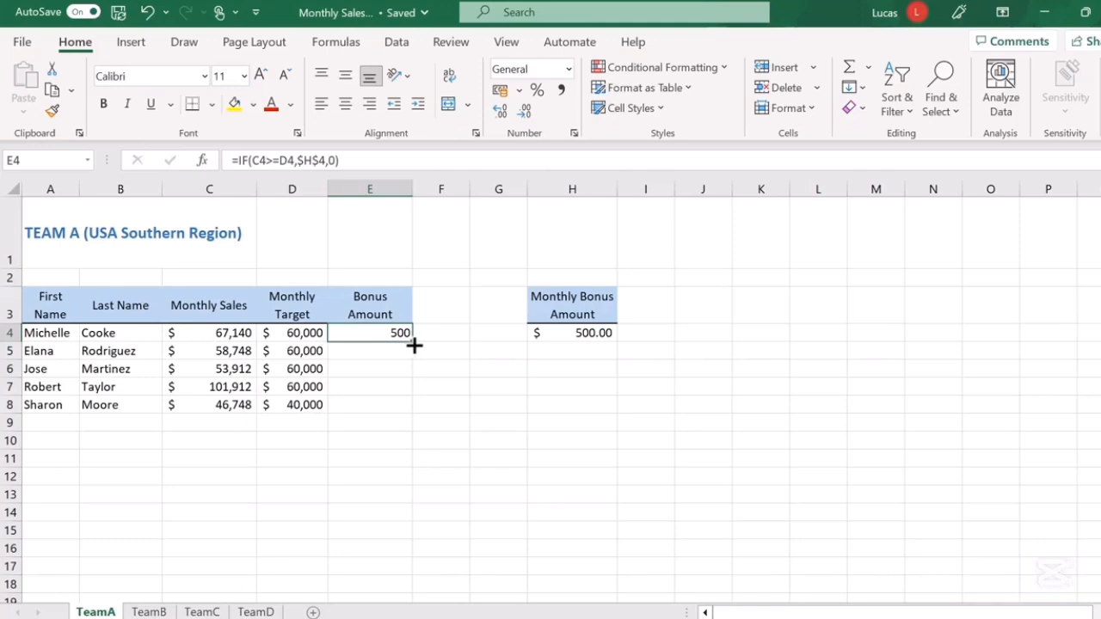
pyautogui.doubleClick(412, 344)
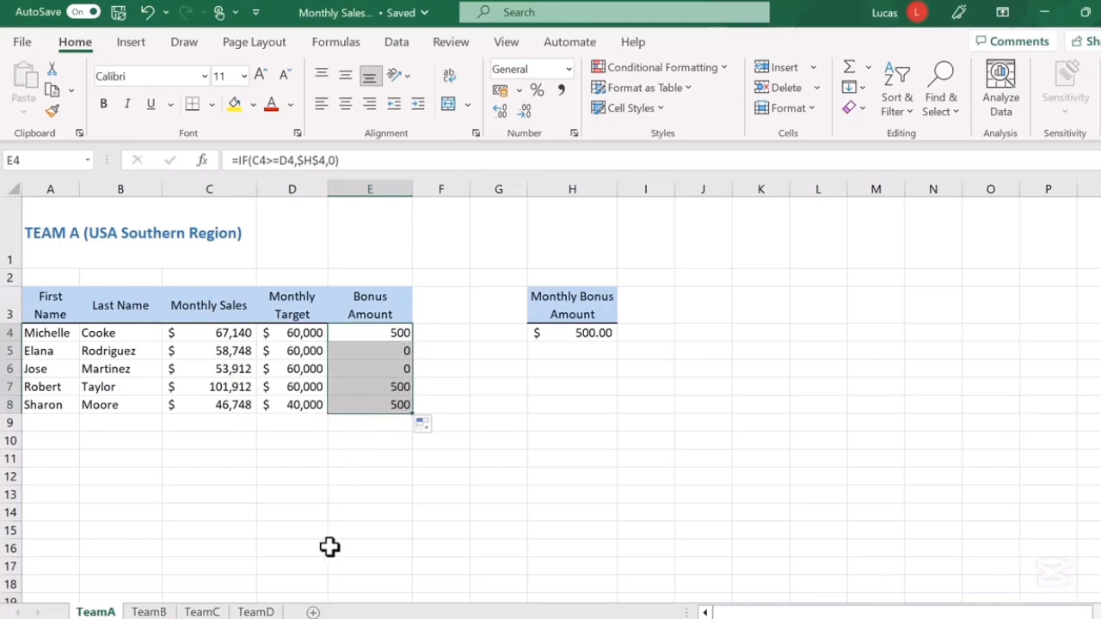
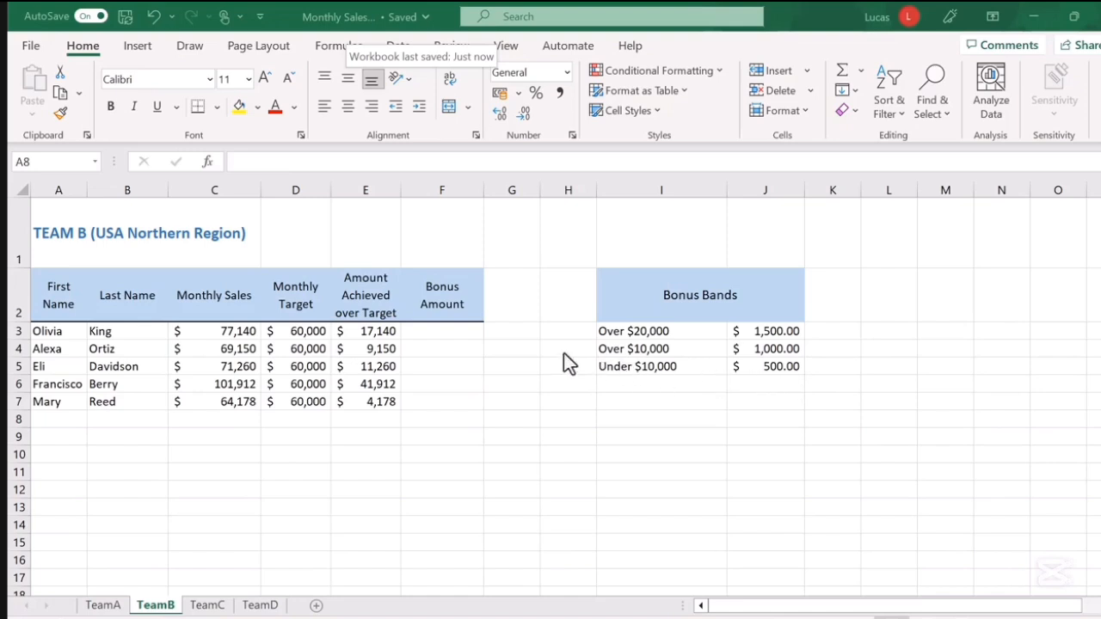
# Step: In F3 of the TeamB sheet, begin an IF formula testing E3>=20000 that returns J3 if true
pyautogui.click(459, 334)
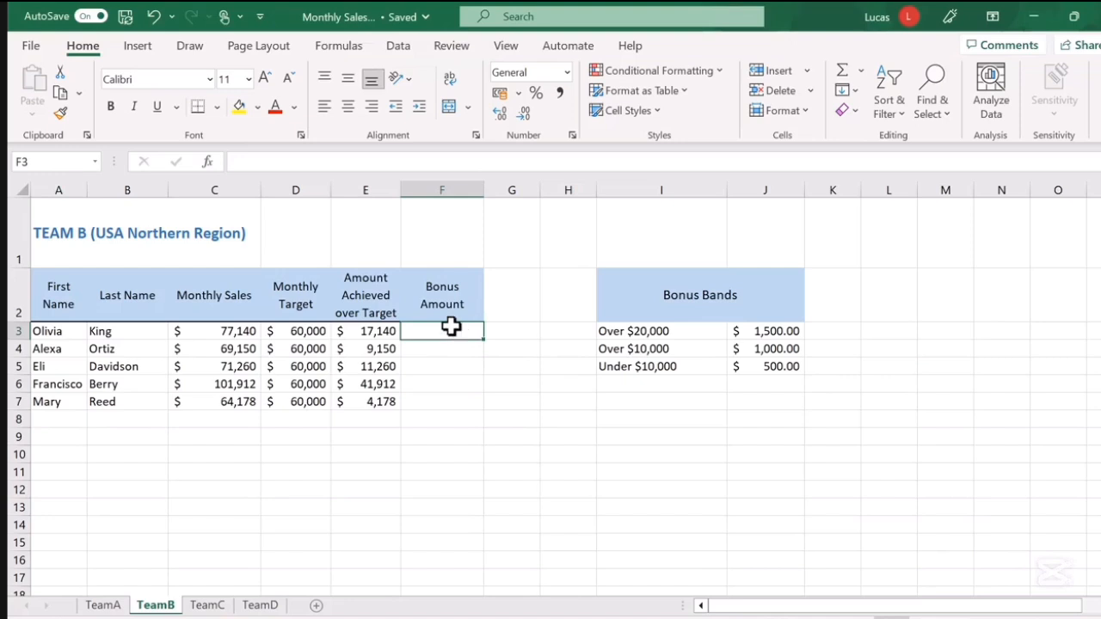
pyautogui.write('=')
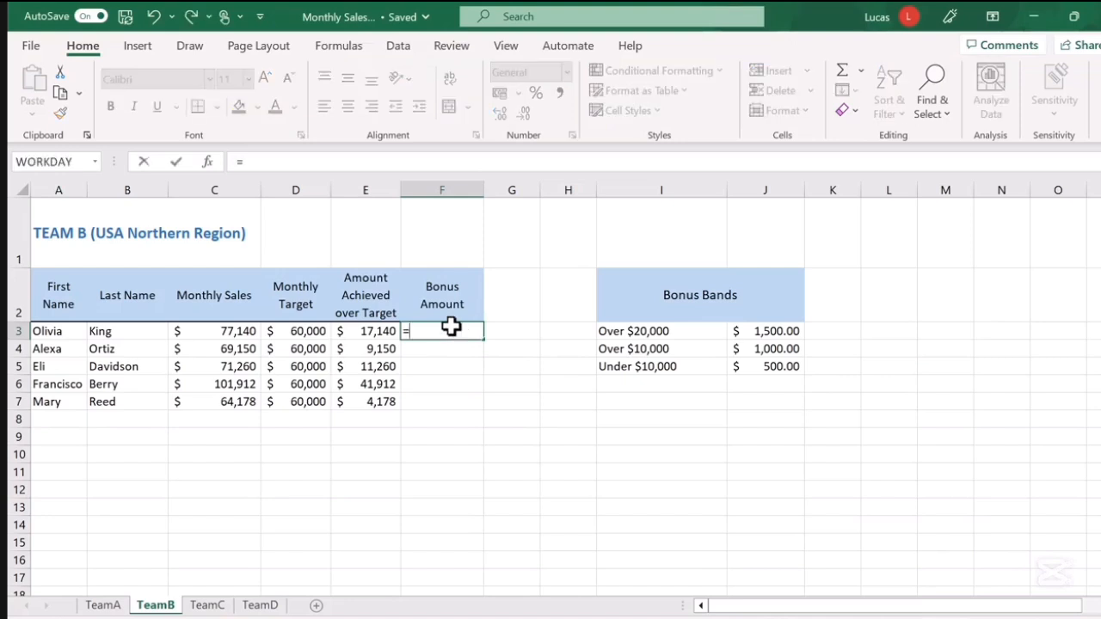
pyautogui.write('if(')
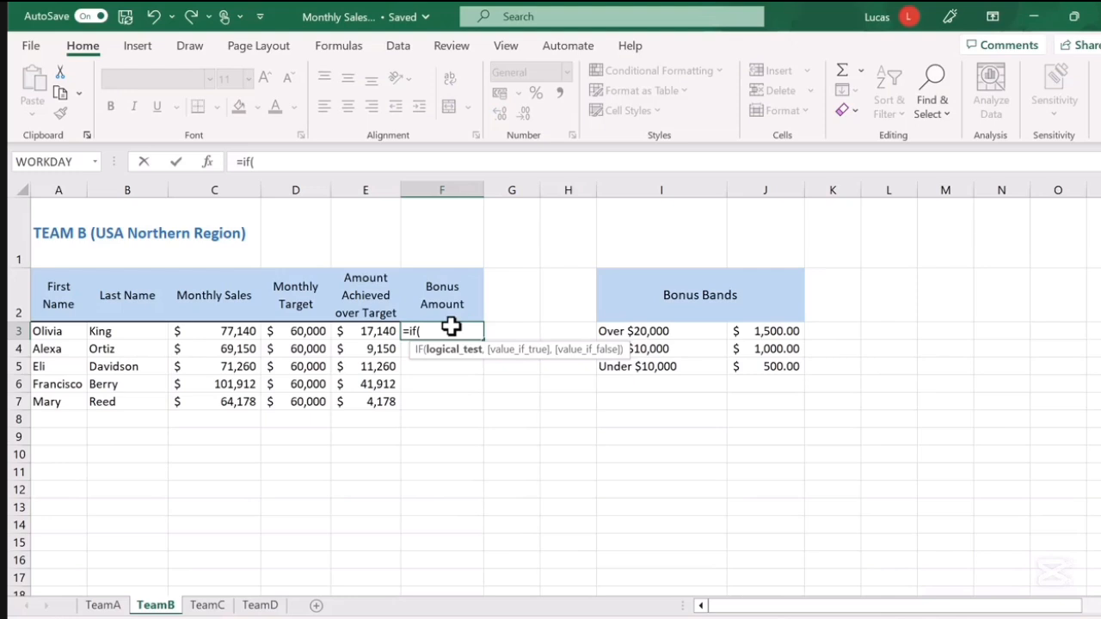
pyautogui.click(371, 335)
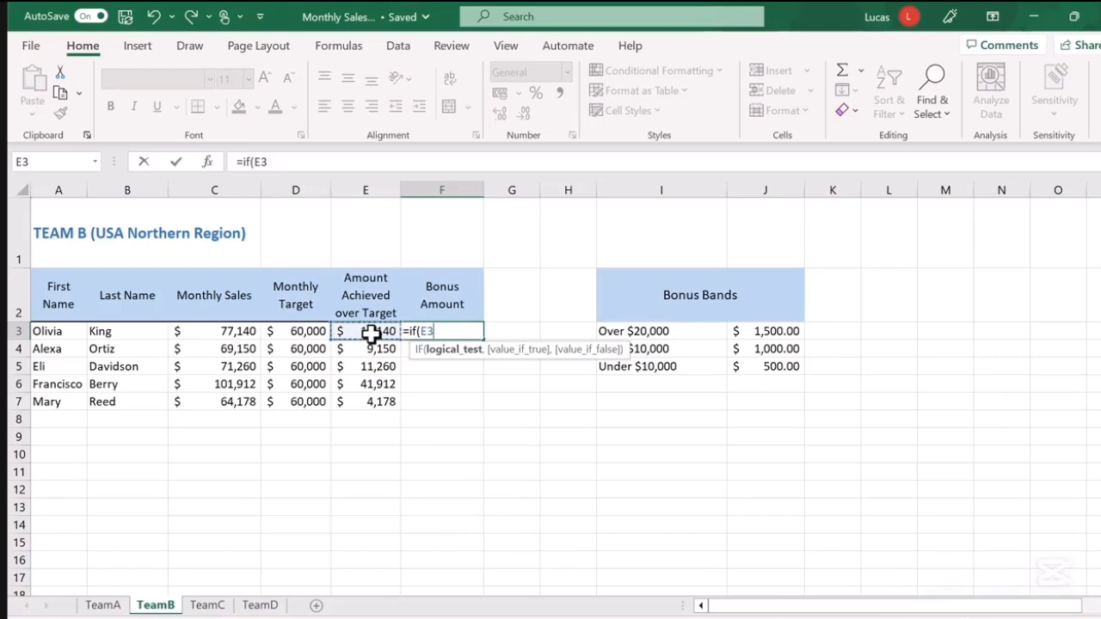
pyautogui.write('>=20000')
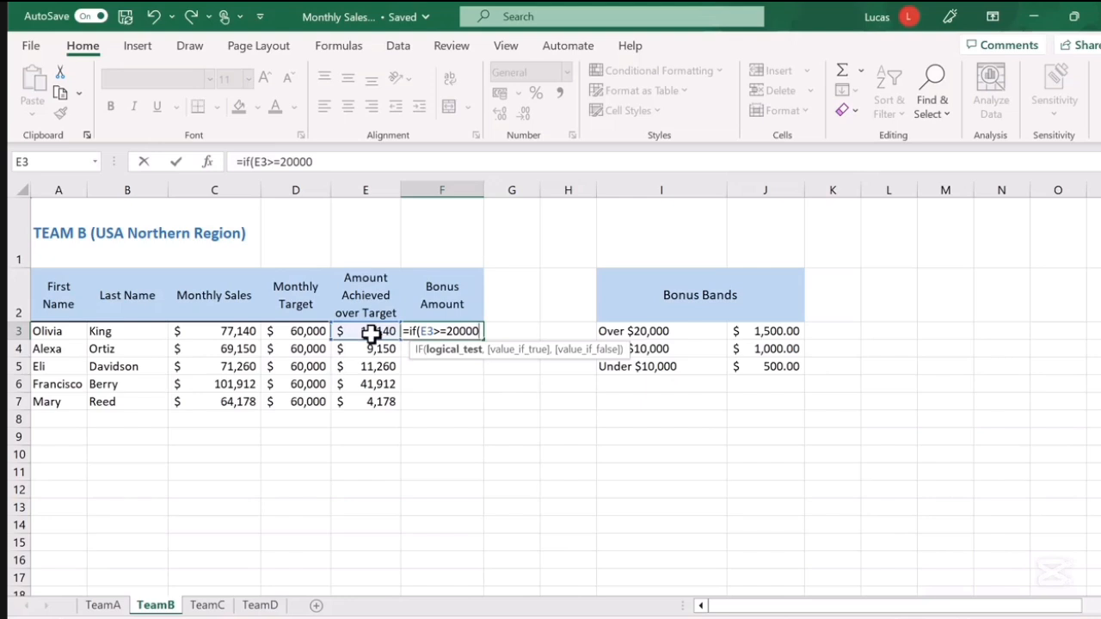
pyautogui.write(',')
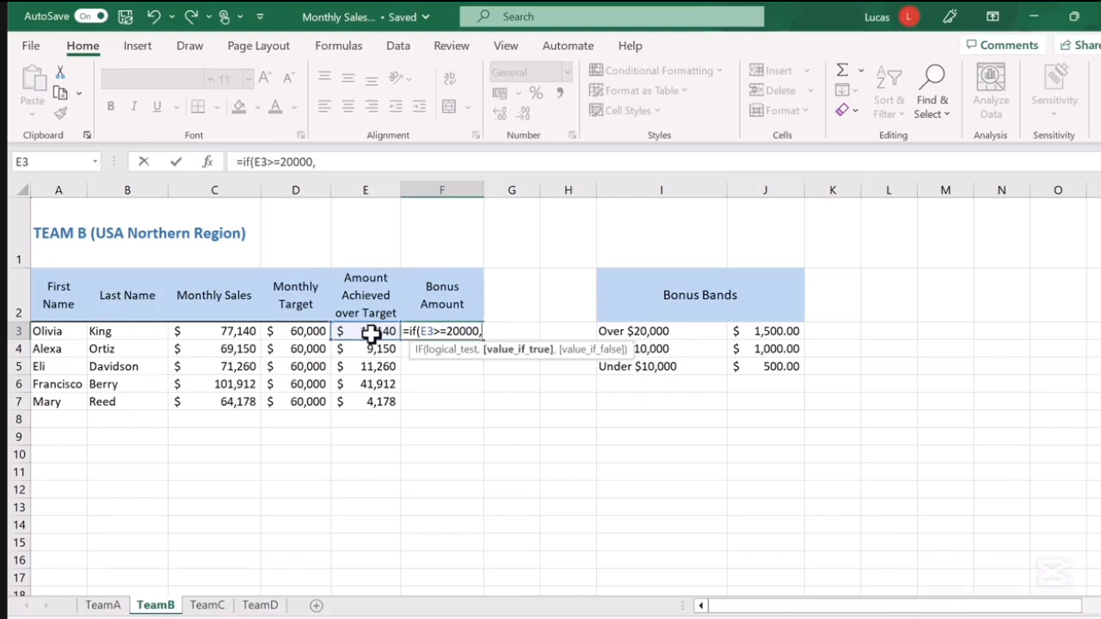
pyautogui.click(767, 334)
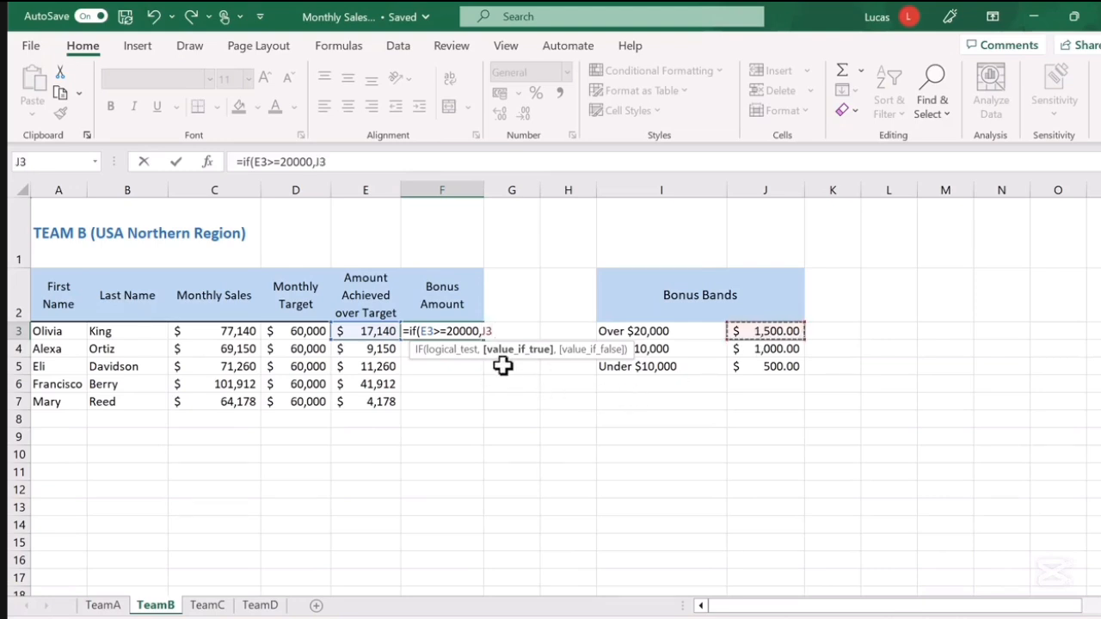
pyautogui.write(',')
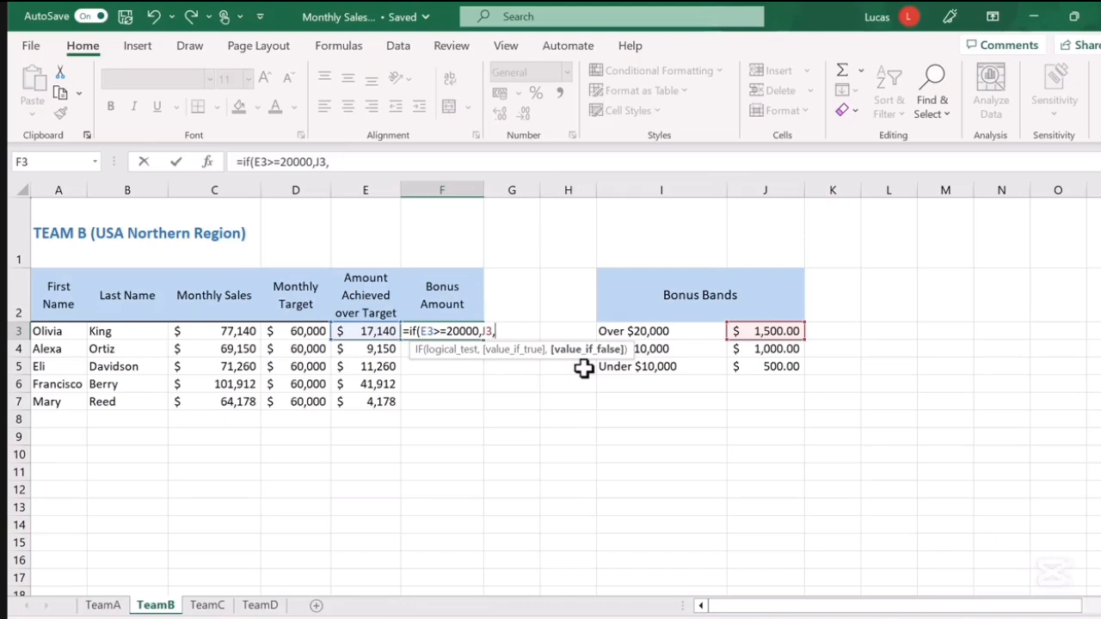
# Step: Complete the F3 formula with a nested IF testing E3>=10000 that returns J4 if true and J5 if false
pyautogui.write('if')
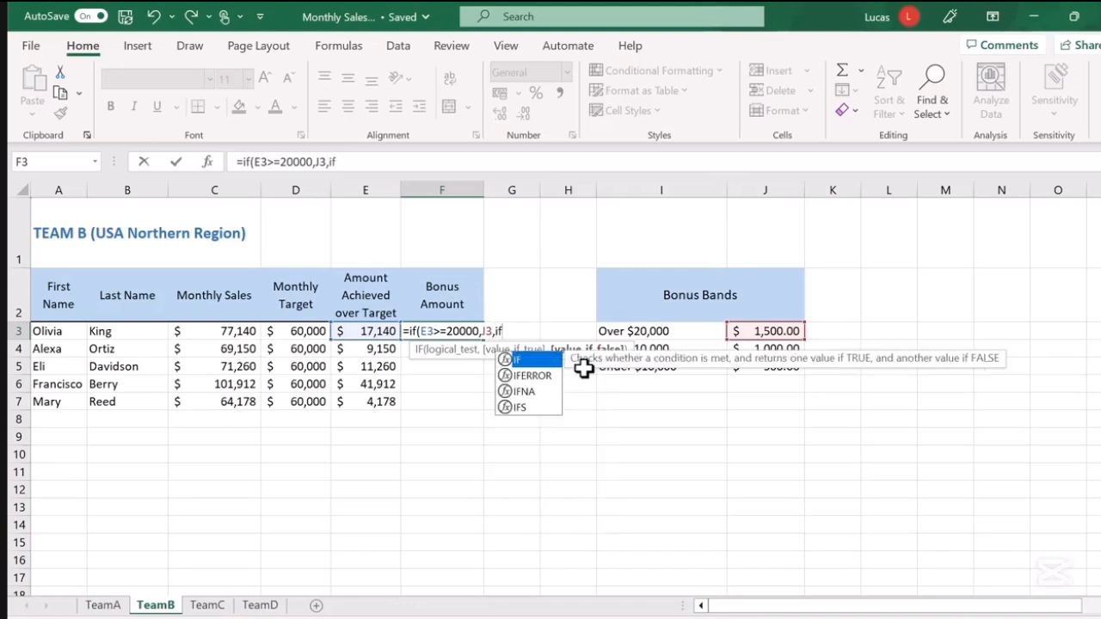
pyautogui.write('(')
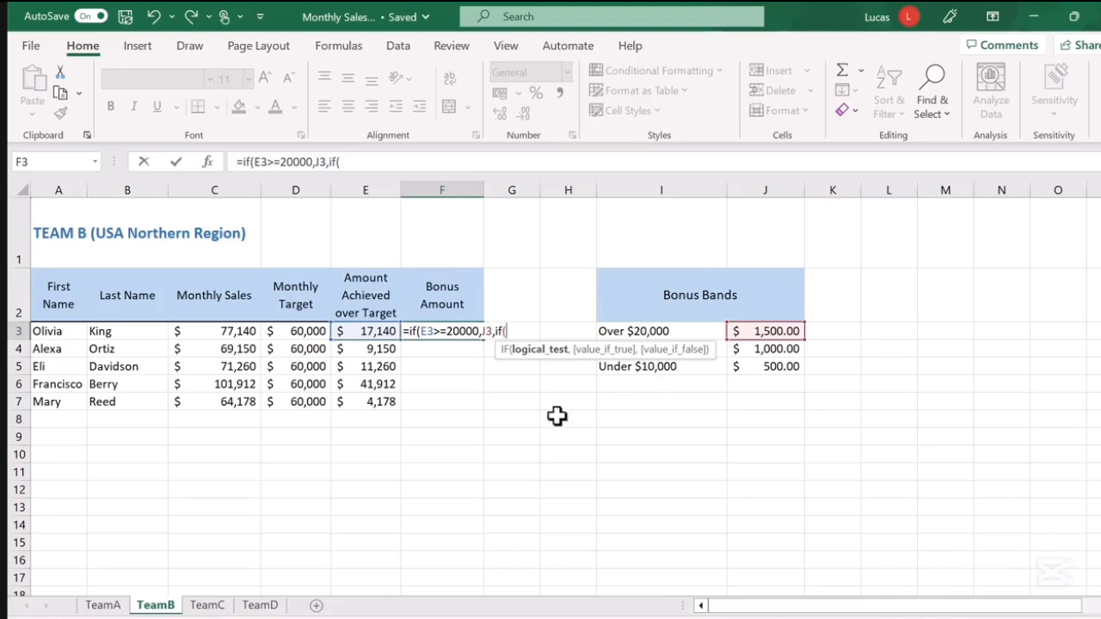
pyautogui.click(370, 331)
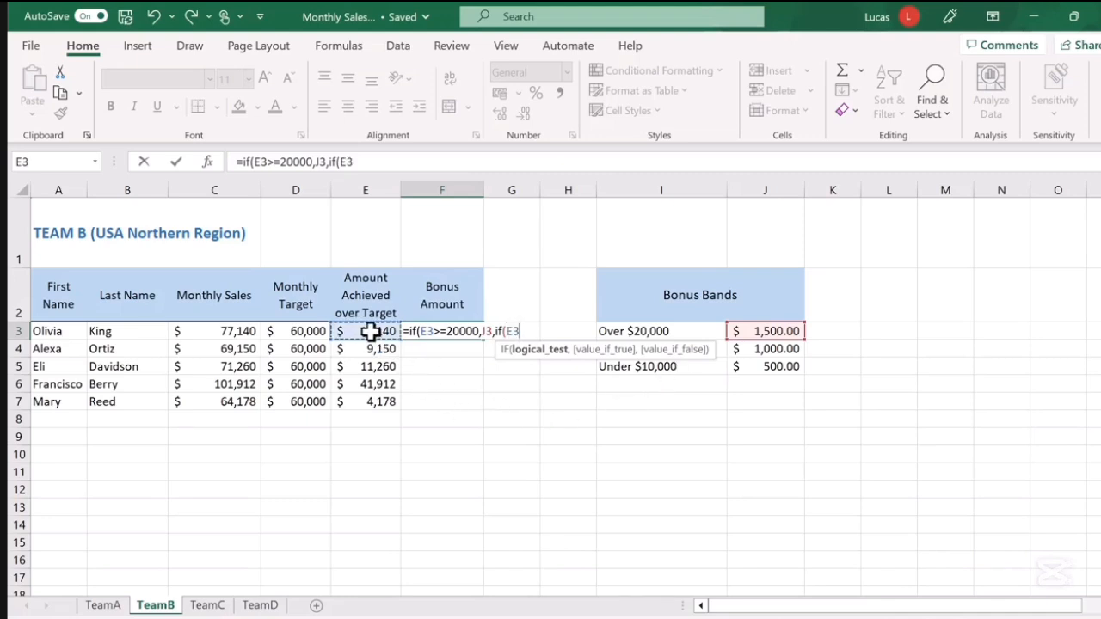
pyautogui.write('>=100')
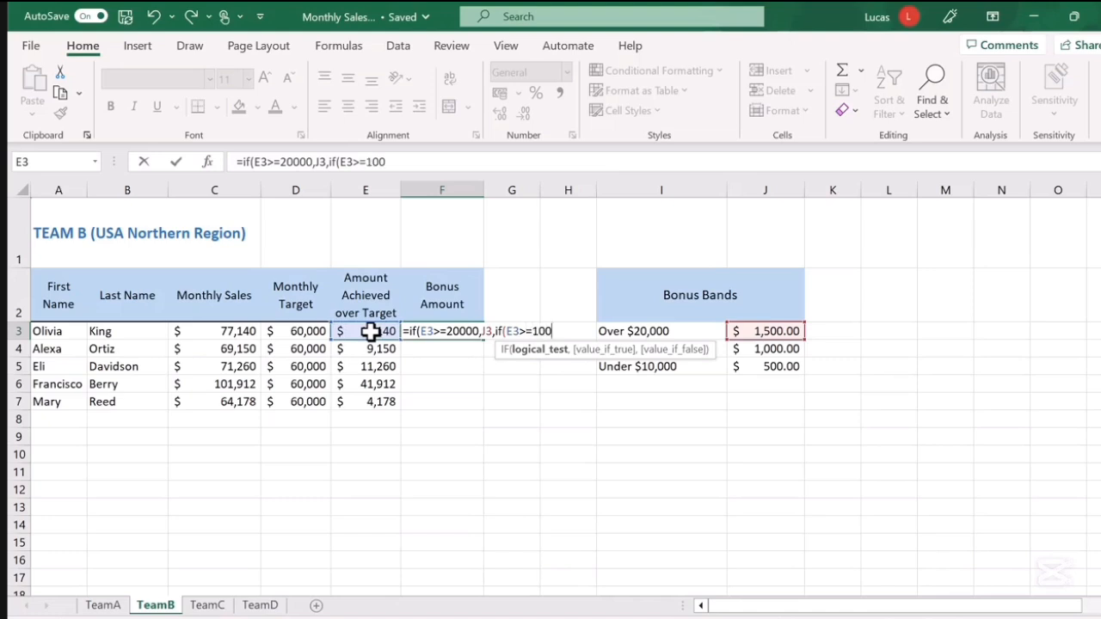
pyautogui.write('00,')
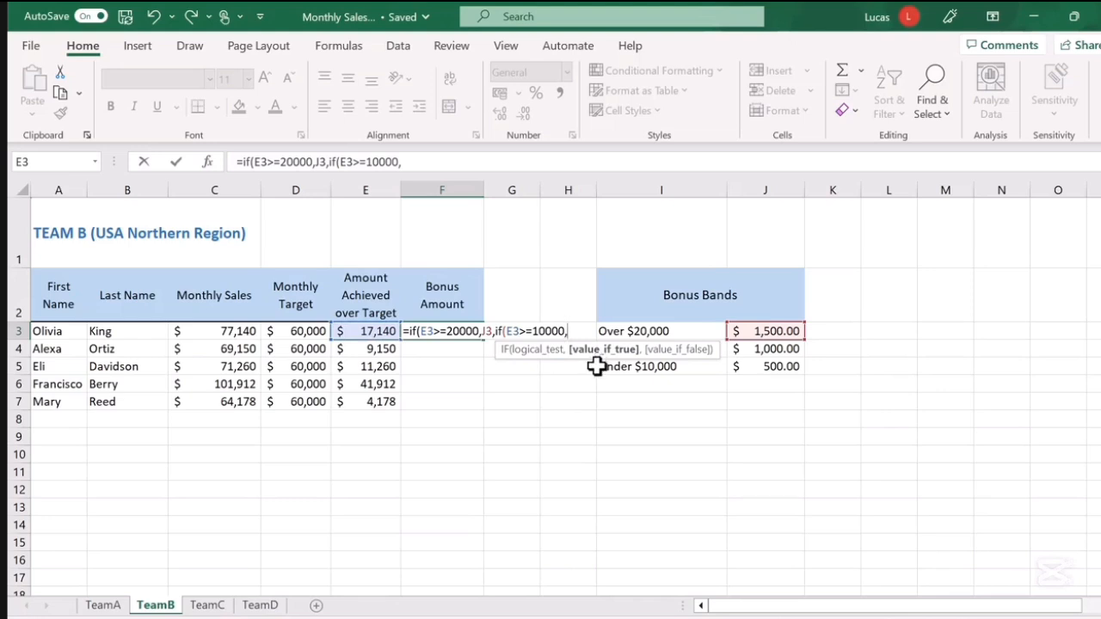
pyautogui.click(764, 351)
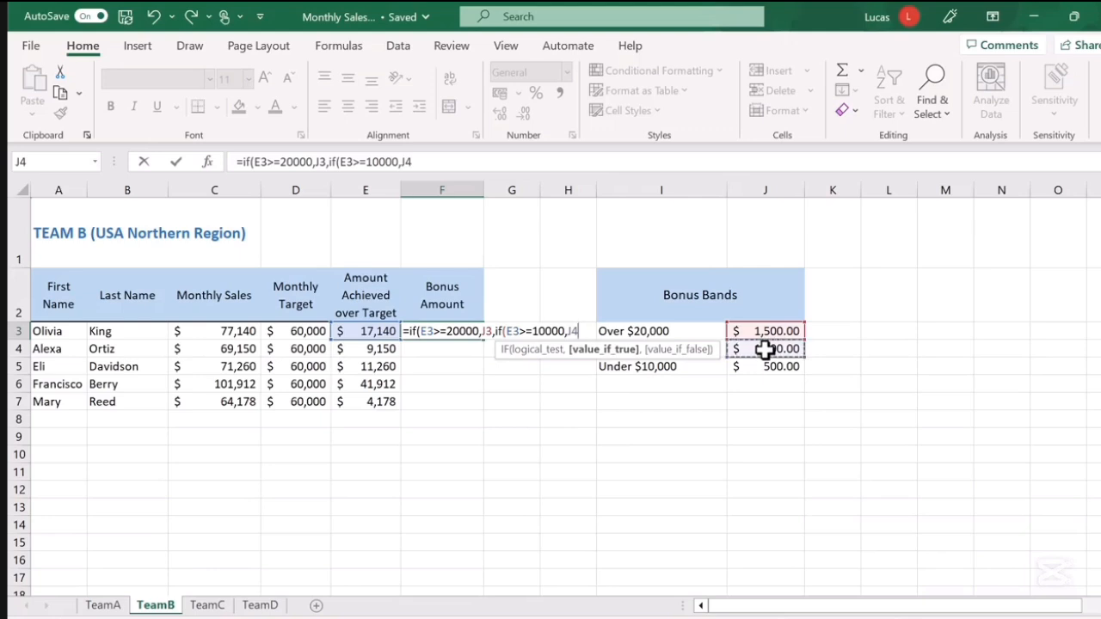
pyautogui.write(',')
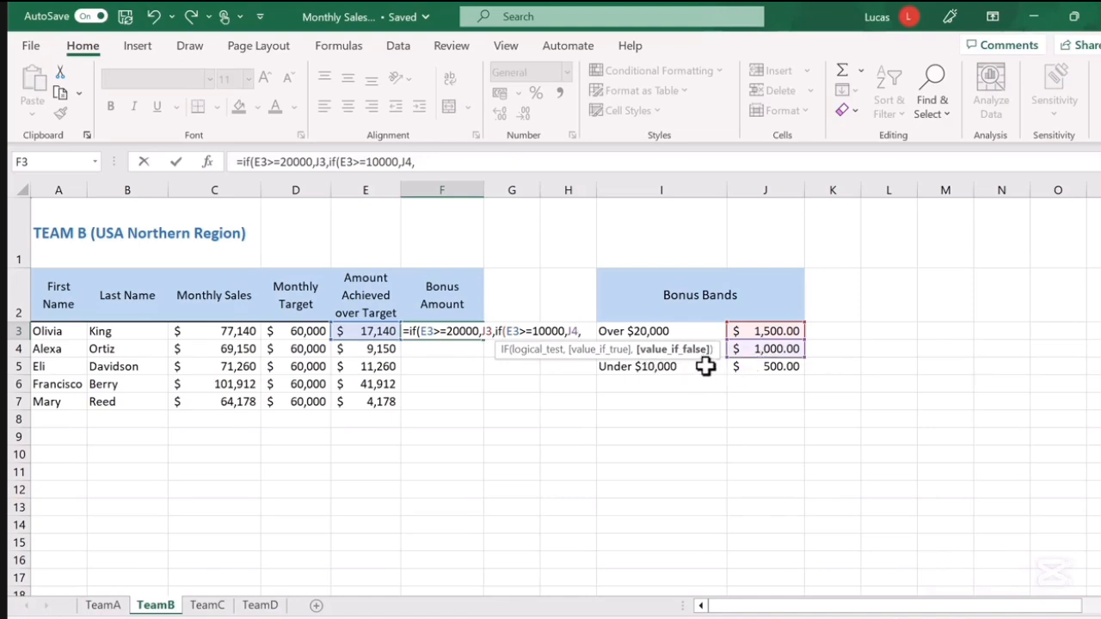
pyautogui.click(768, 368)
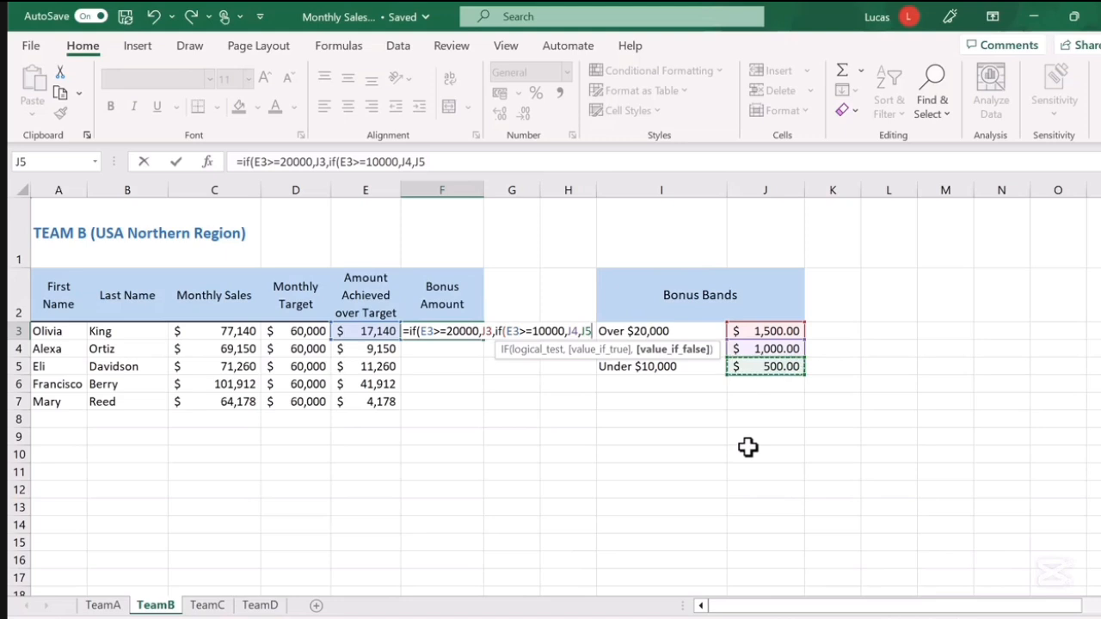
pyautogui.write(')')
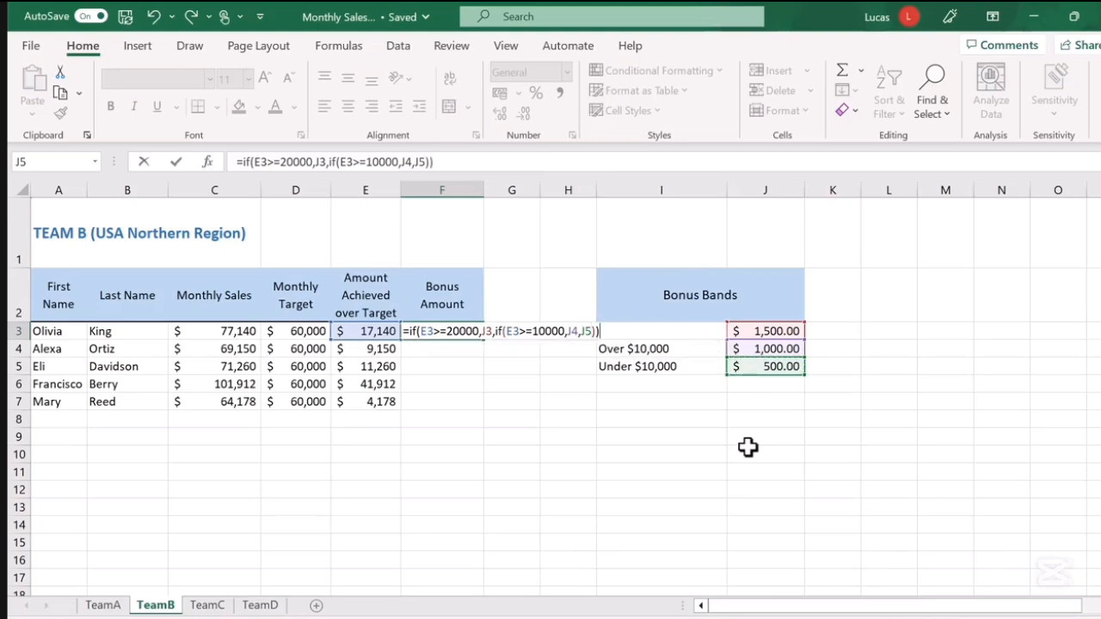
pyautogui.press('Return')
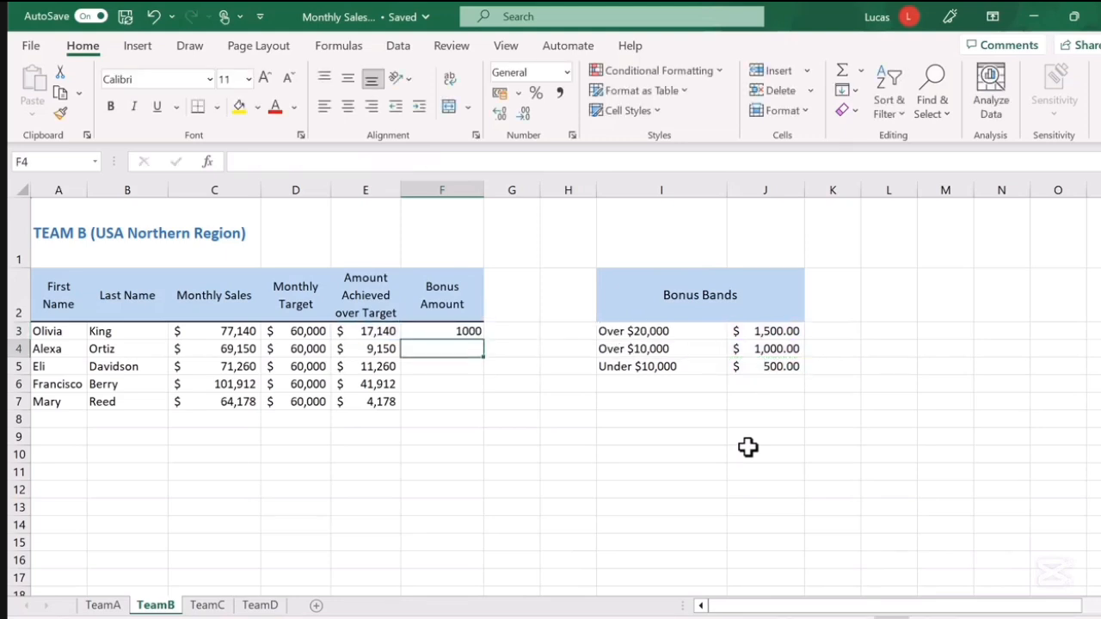
# Step: Change the monthly sales figure in C3 of the TeamB sheet to 67140 to test the bonus formula
pyautogui.click(466, 332)
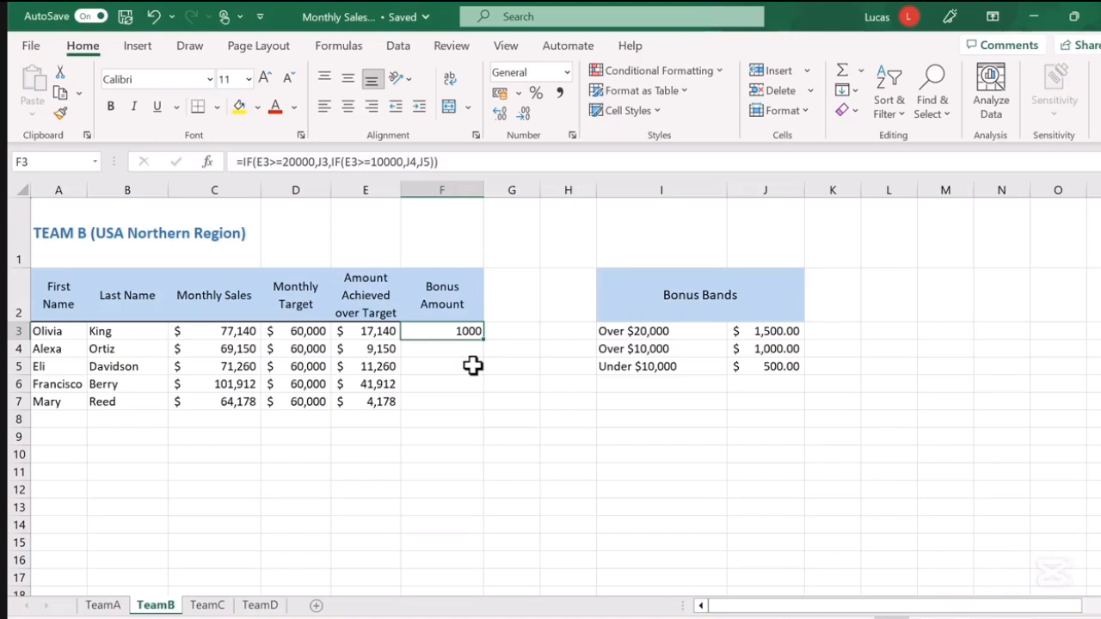
pyautogui.click(240, 340)
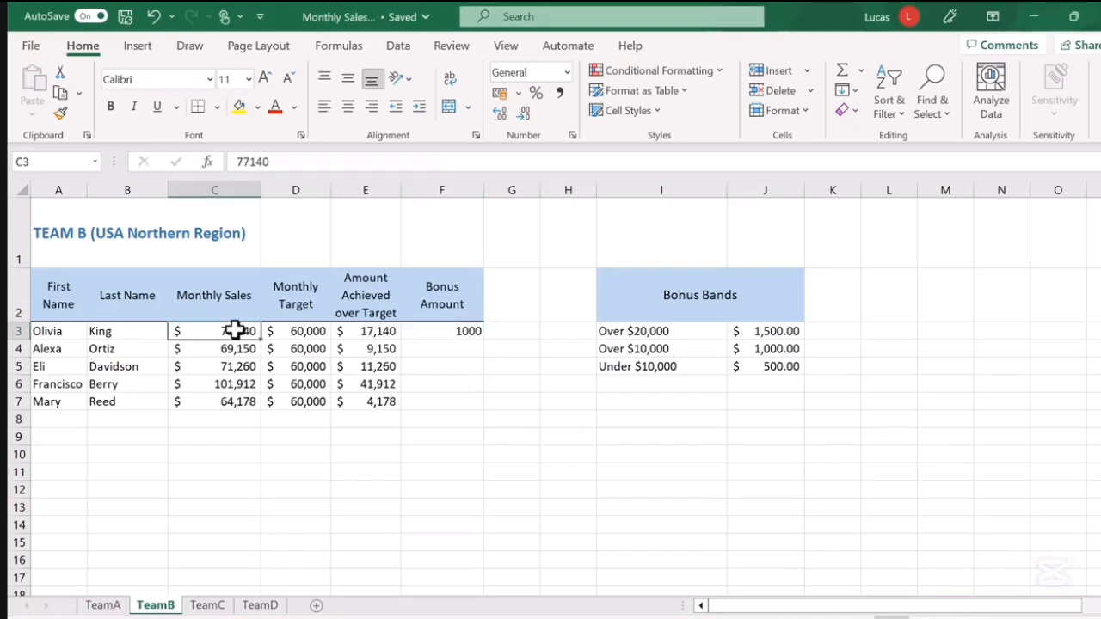
pyautogui.click(241, 161)
pyautogui.press('BackSpace')
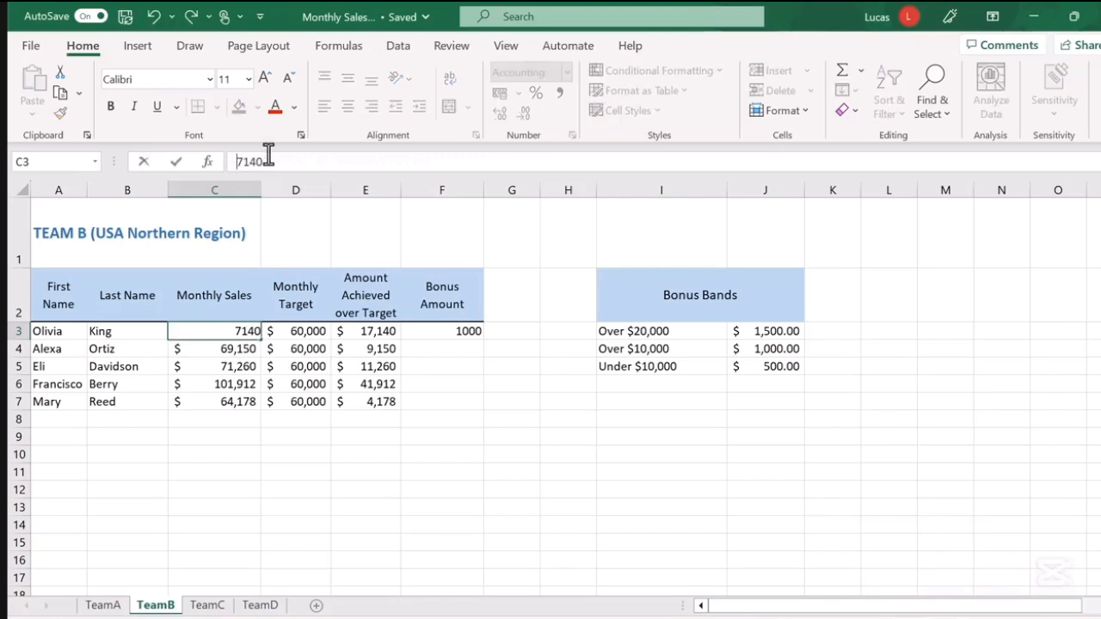
pyautogui.write('6')
pyautogui.press('Return')
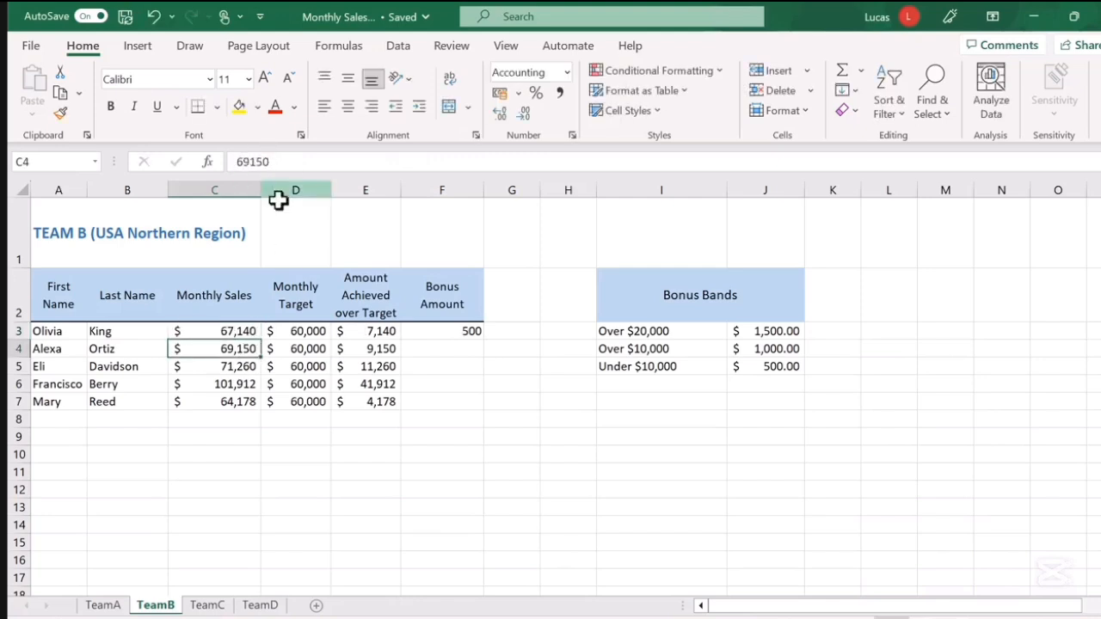
# Step: Clear the nested IF from F3 and begin an IFS formula testing E3>=20000 that returns J3
pyautogui.click(451, 335)
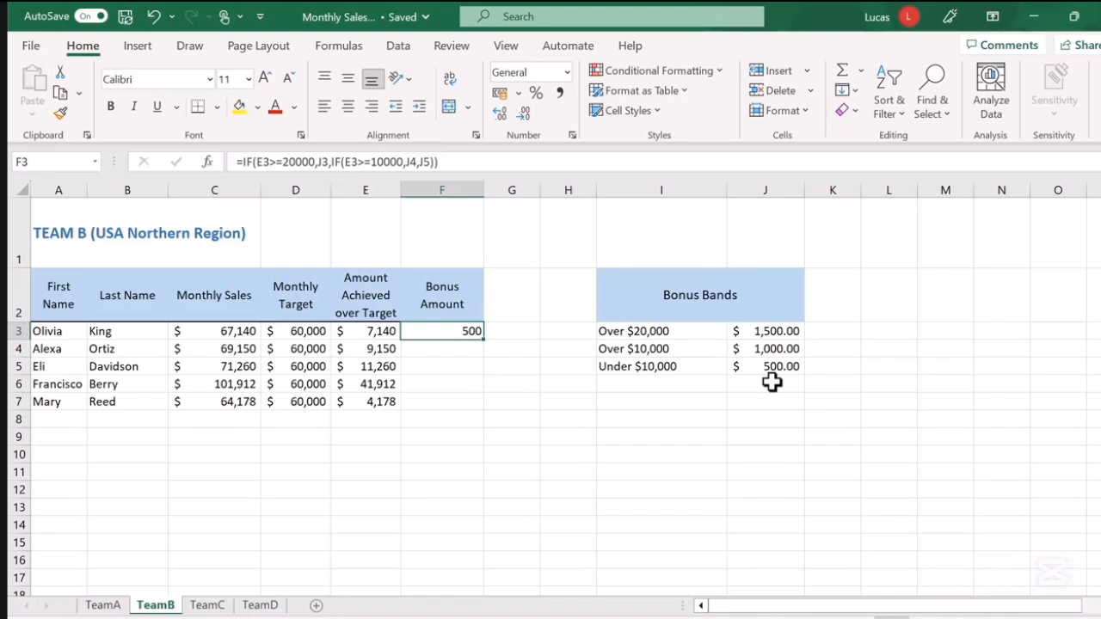
pyautogui.press('Delete')
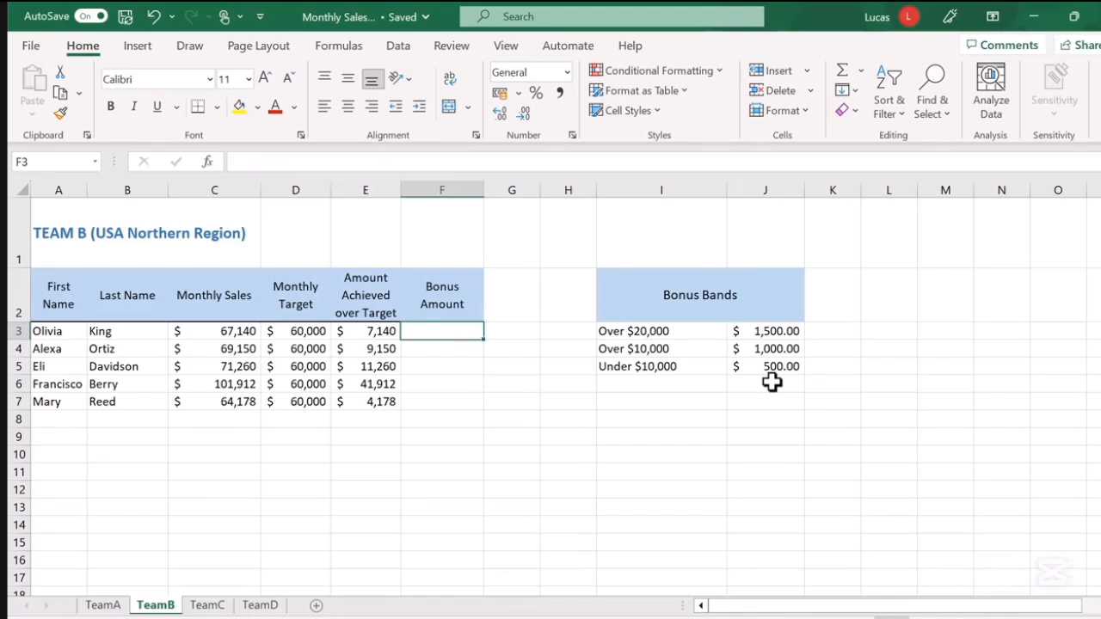
pyautogui.write('=')
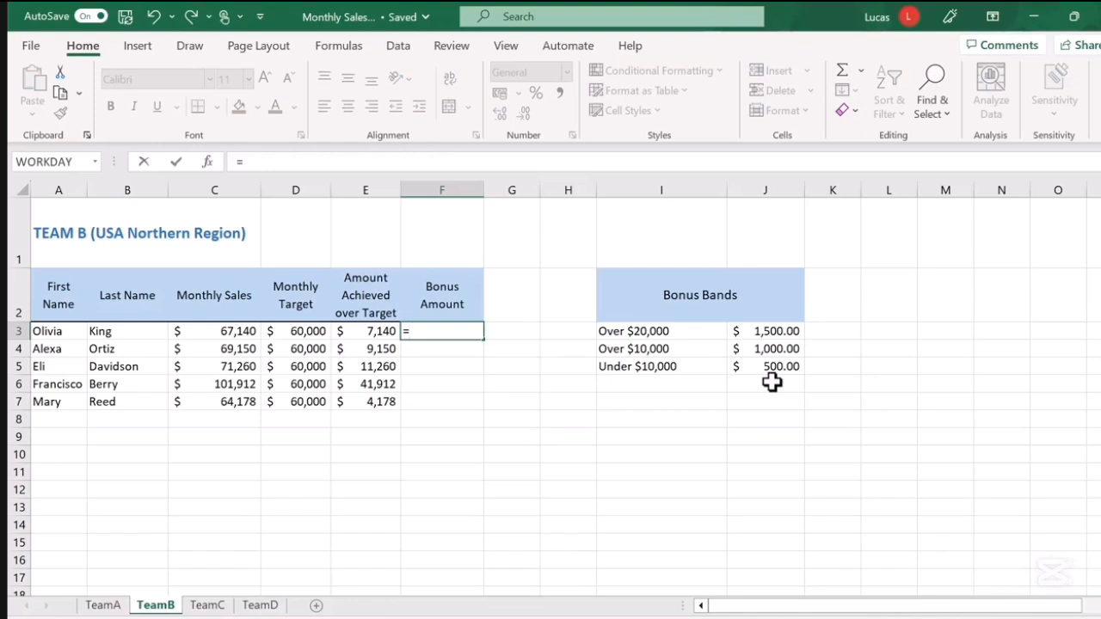
pyautogui.write('ifs(')
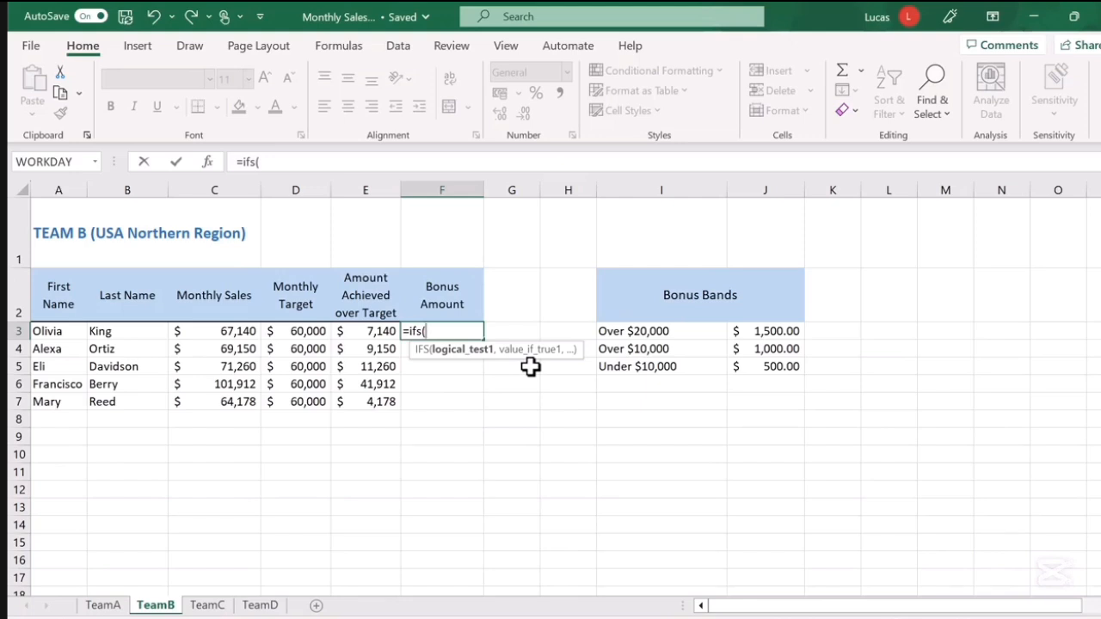
pyautogui.click(370, 331)
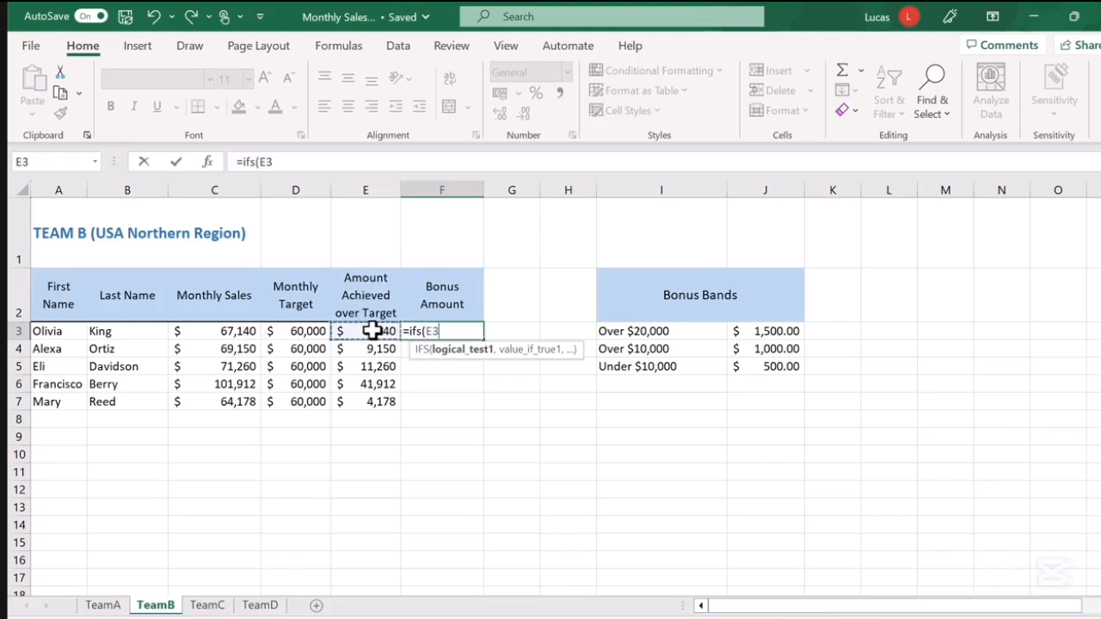
pyautogui.write('>=20000')
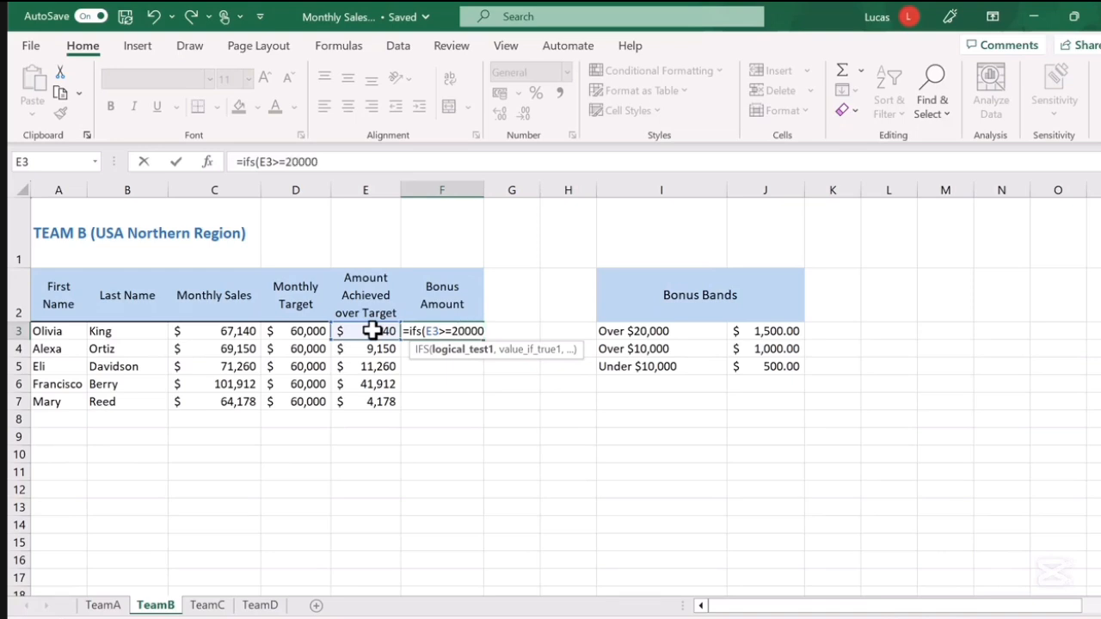
pyautogui.write(',')
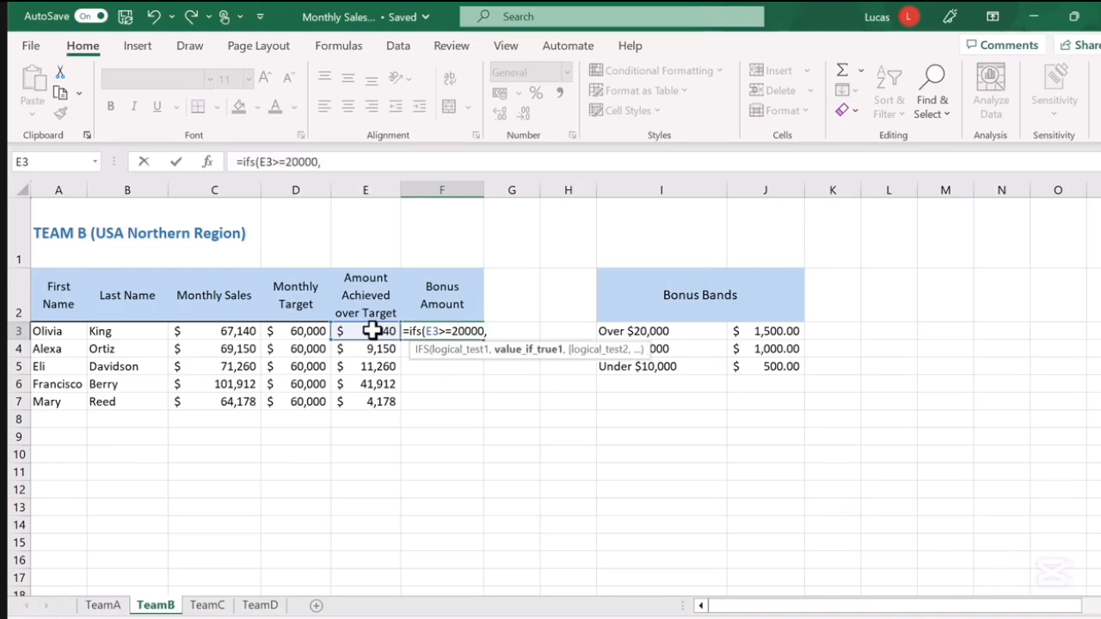
pyautogui.click(780, 331)
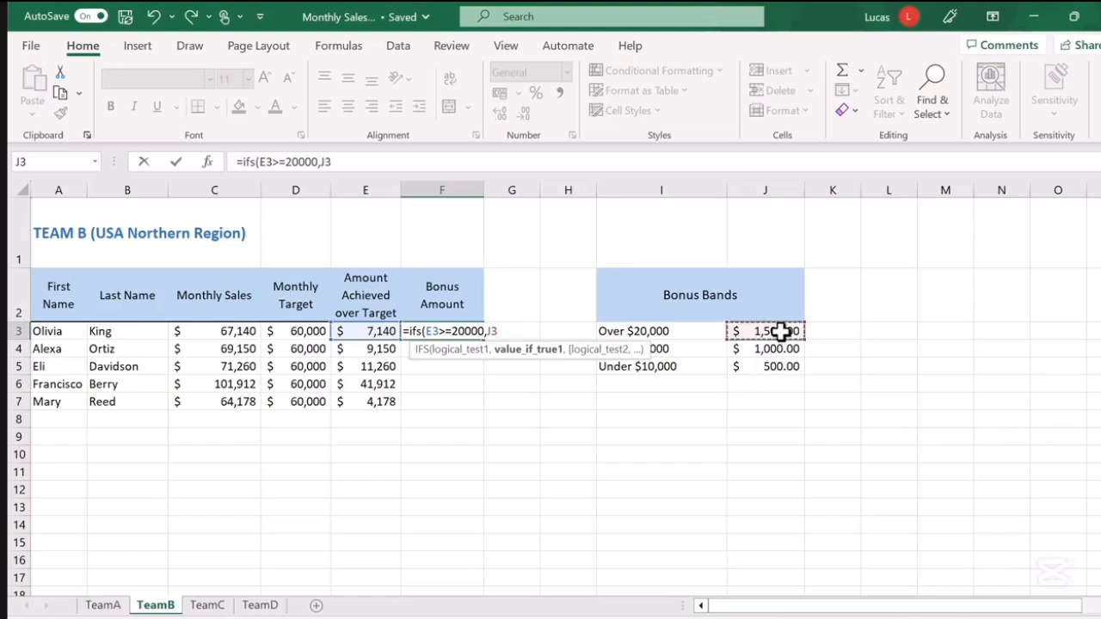
pyautogui.write(',')
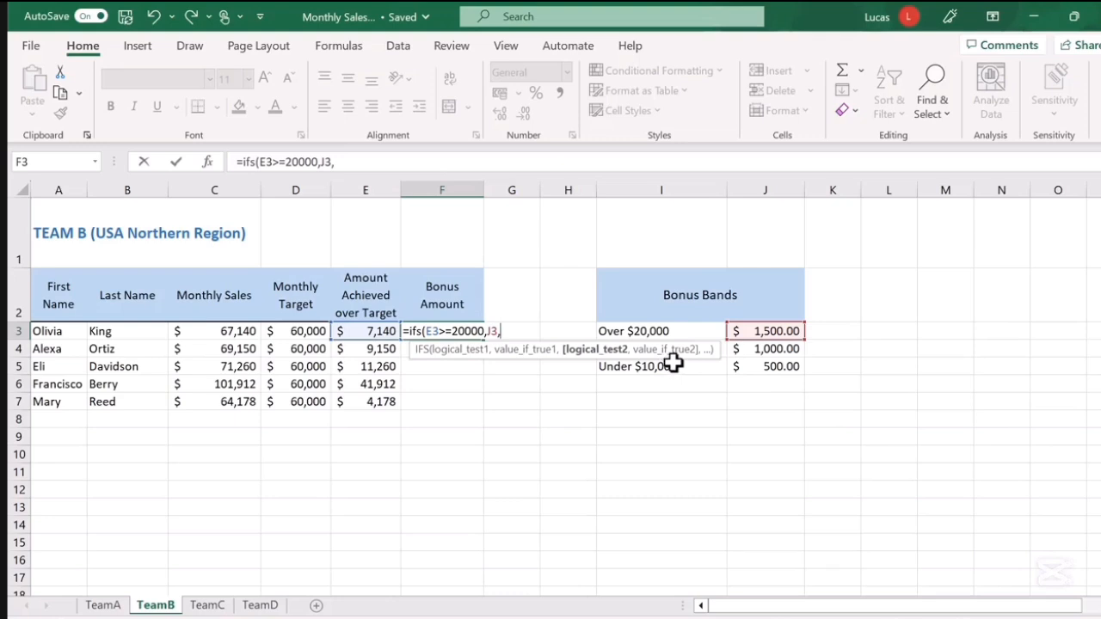
# Step: Complete the F3 IFS formula with the test E3>=10000 returning J4 and a final TRUE condition returning J5
pyautogui.click(378, 331)
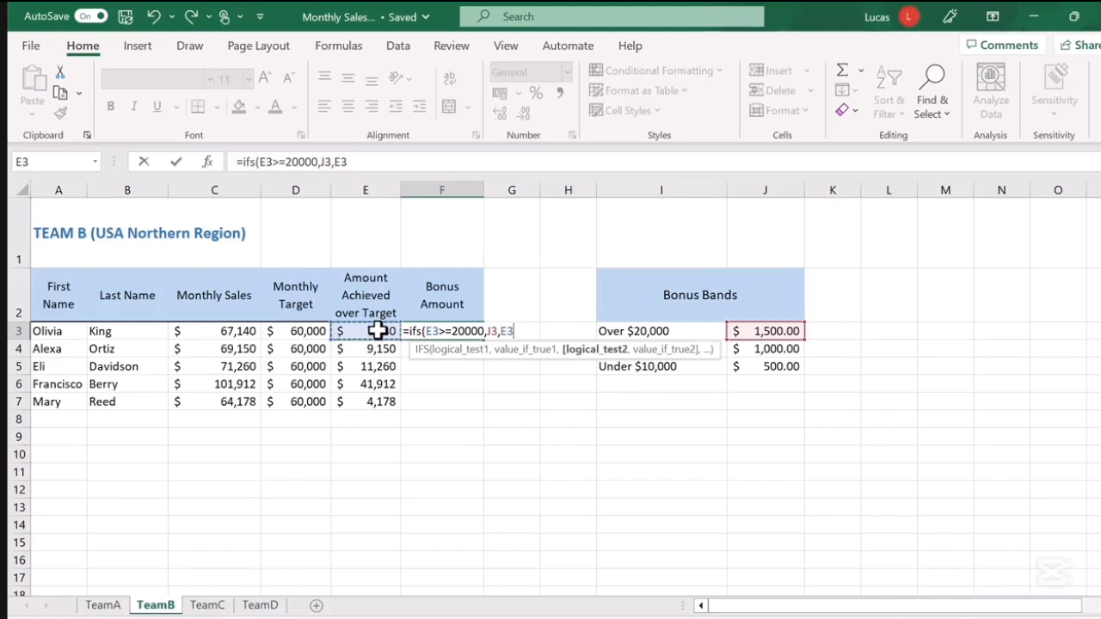
pyautogui.write('>=10000,')
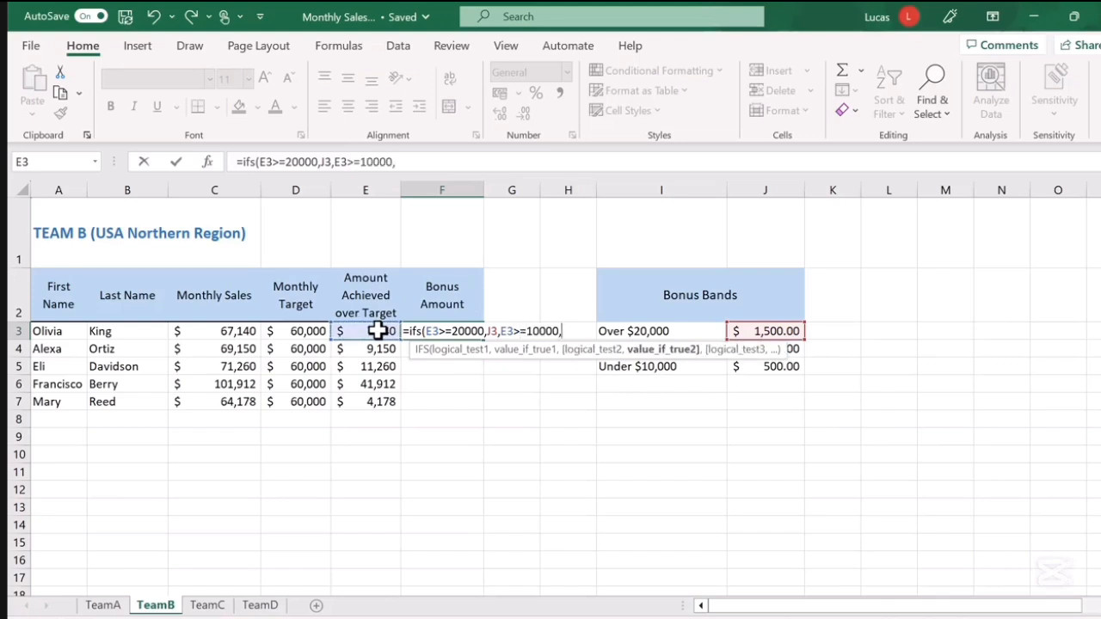
pyautogui.click(800, 349)
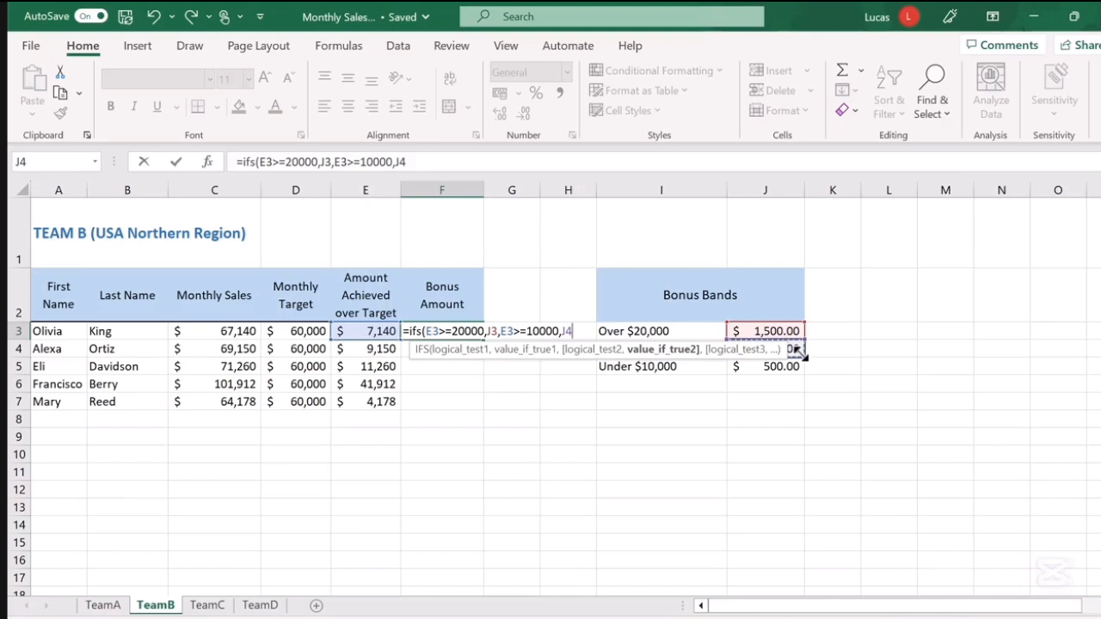
pyautogui.write(',TRUE,')
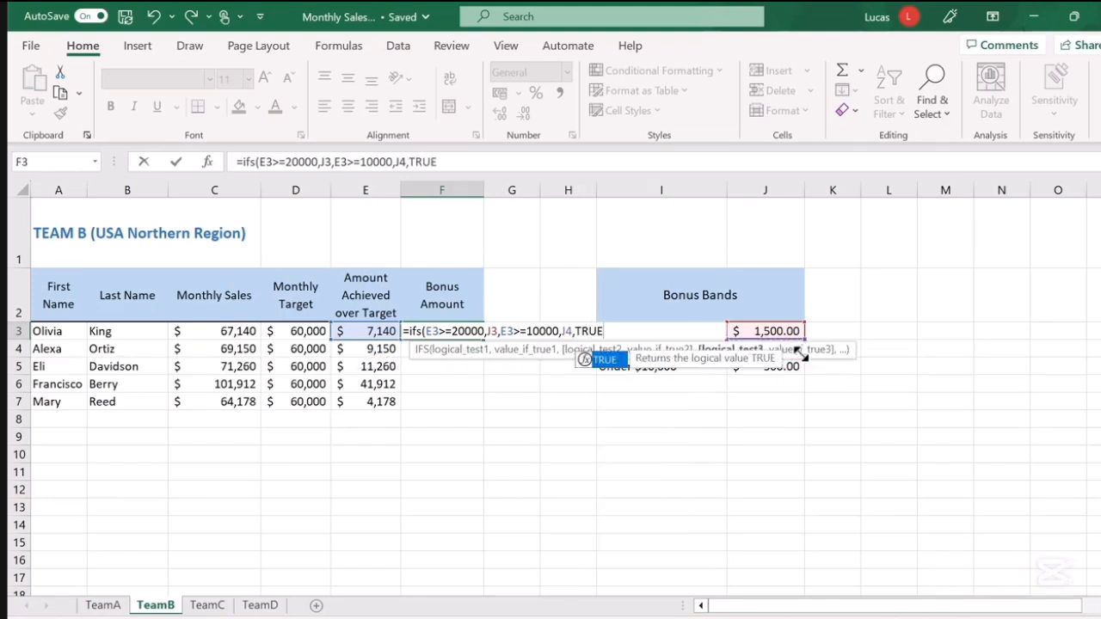
pyautogui.click(784, 366)
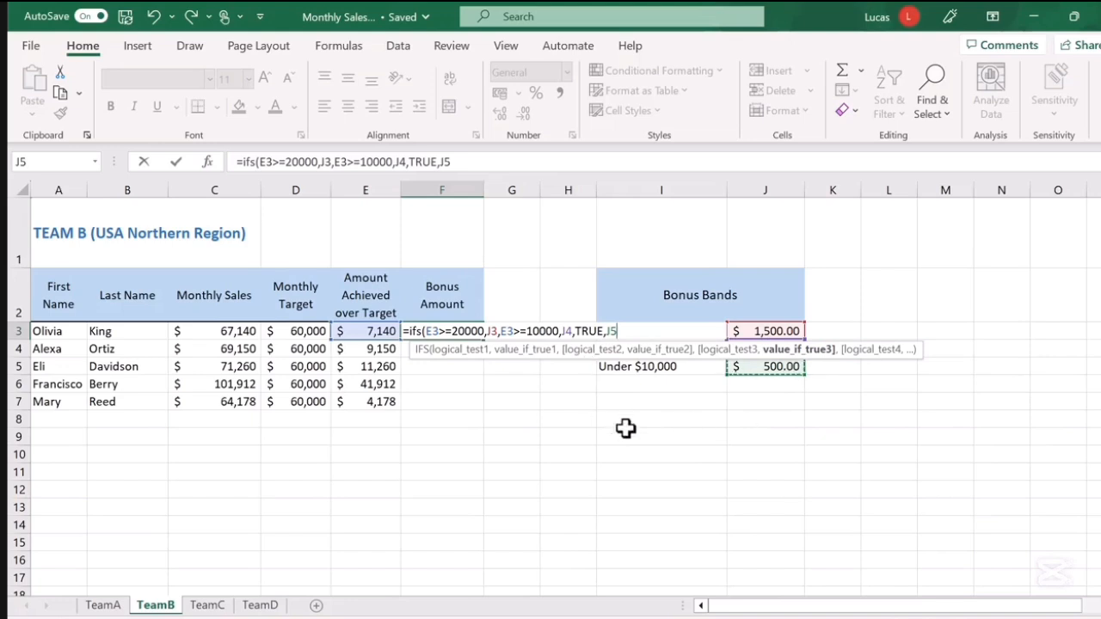
pyautogui.press('Return')
# Step: Make the F3 formula's bonus references absolute as $J$3, $J$4 and $J$5, and fill it down to F7
pyautogui.click(467, 331)
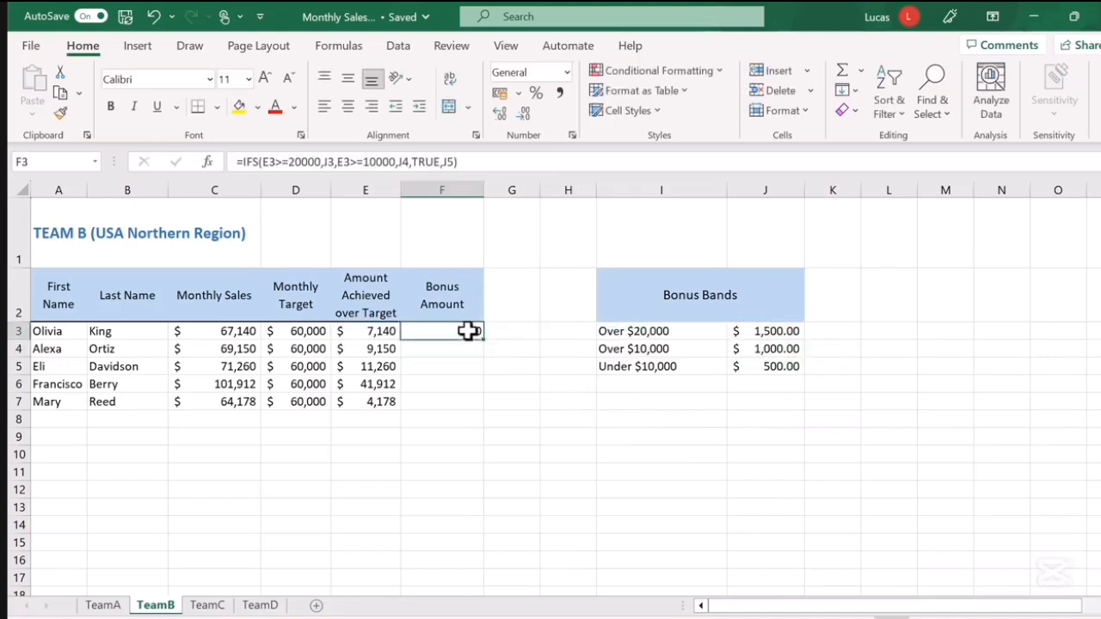
pyautogui.click(328, 161)
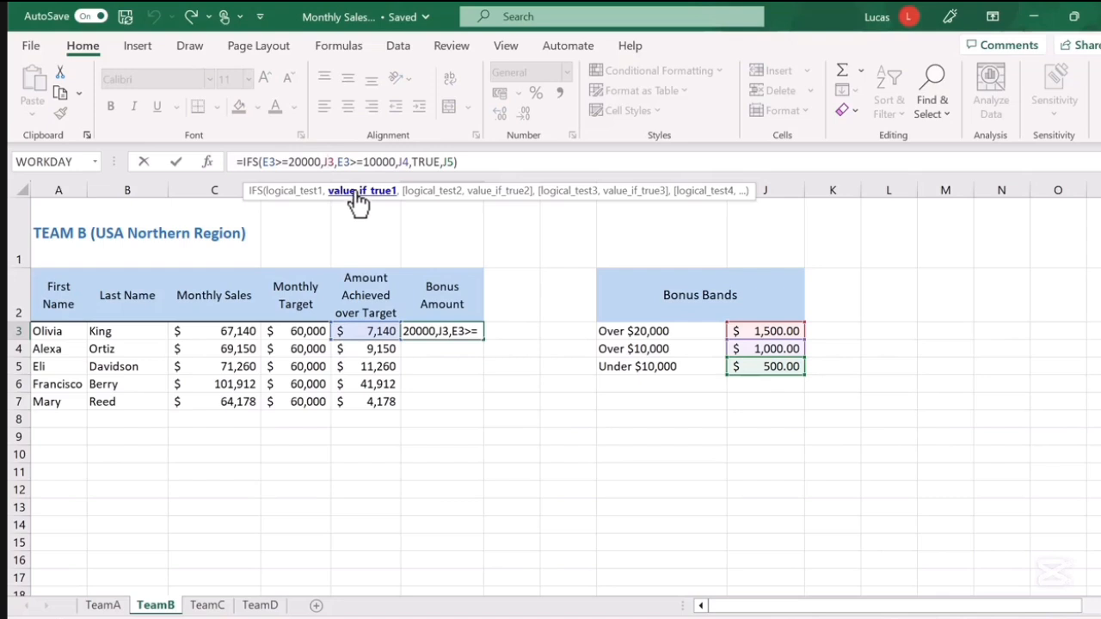
pyautogui.press('F4')
pyautogui.click(414, 163)
pyautogui.press('F4')
pyautogui.click(478, 163)
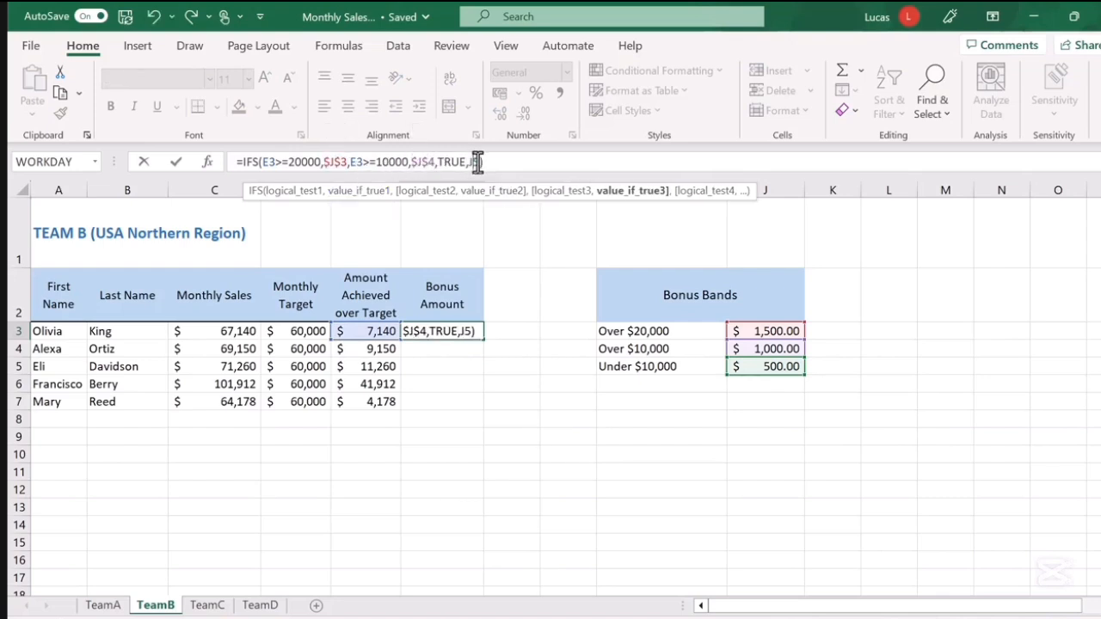
pyautogui.press('F4')
pyautogui.press('Return')
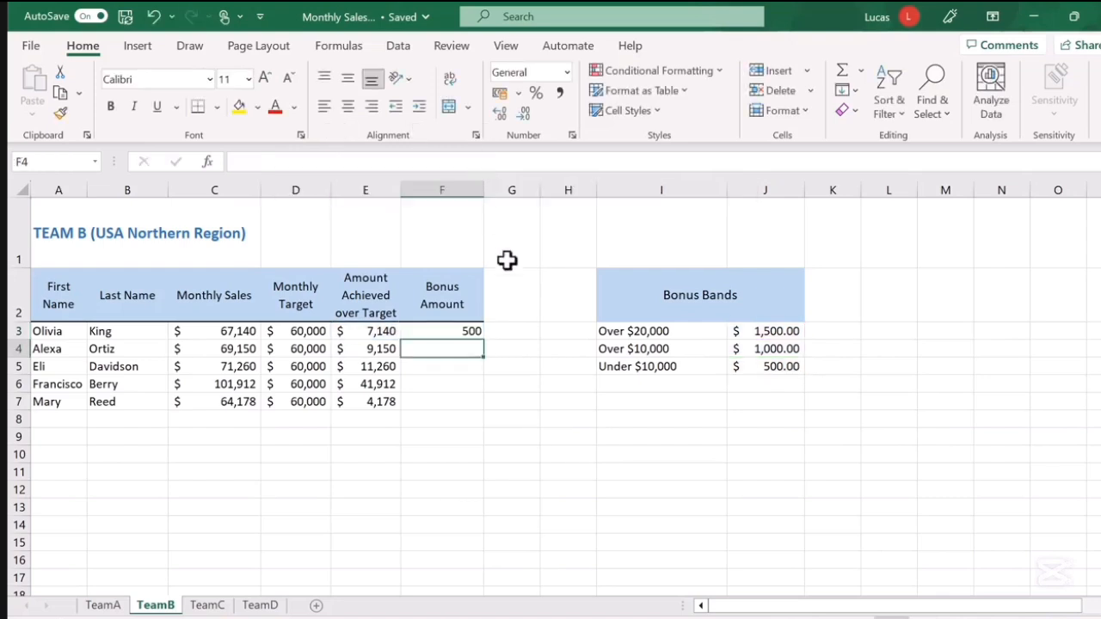
pyautogui.click(467, 331)
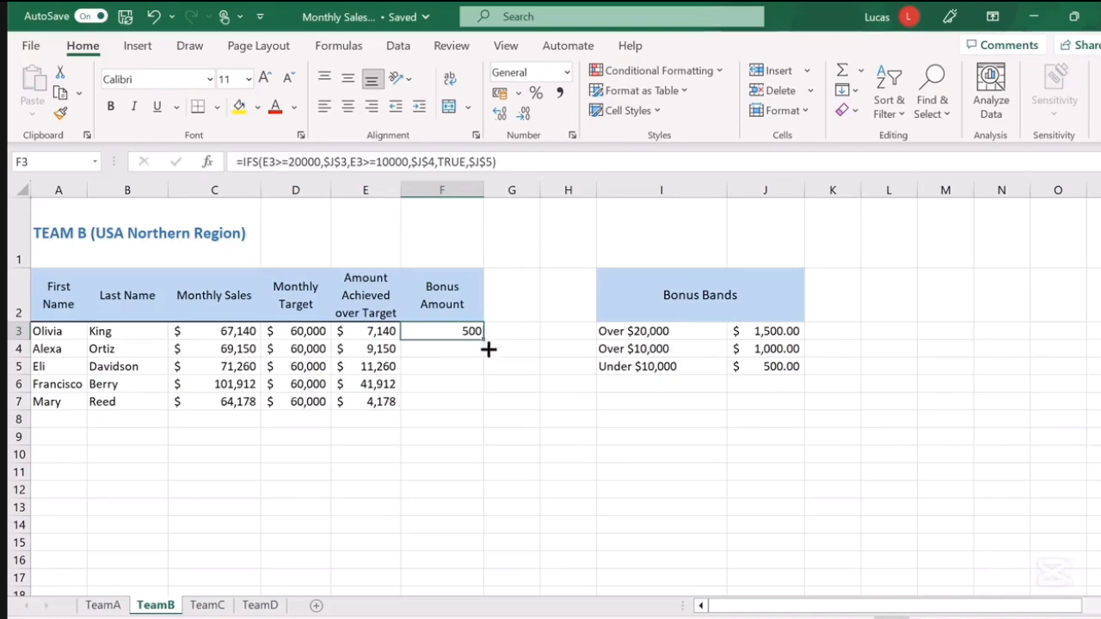
pyautogui.moveTo(487, 344); pyautogui.dragTo(486, 409)
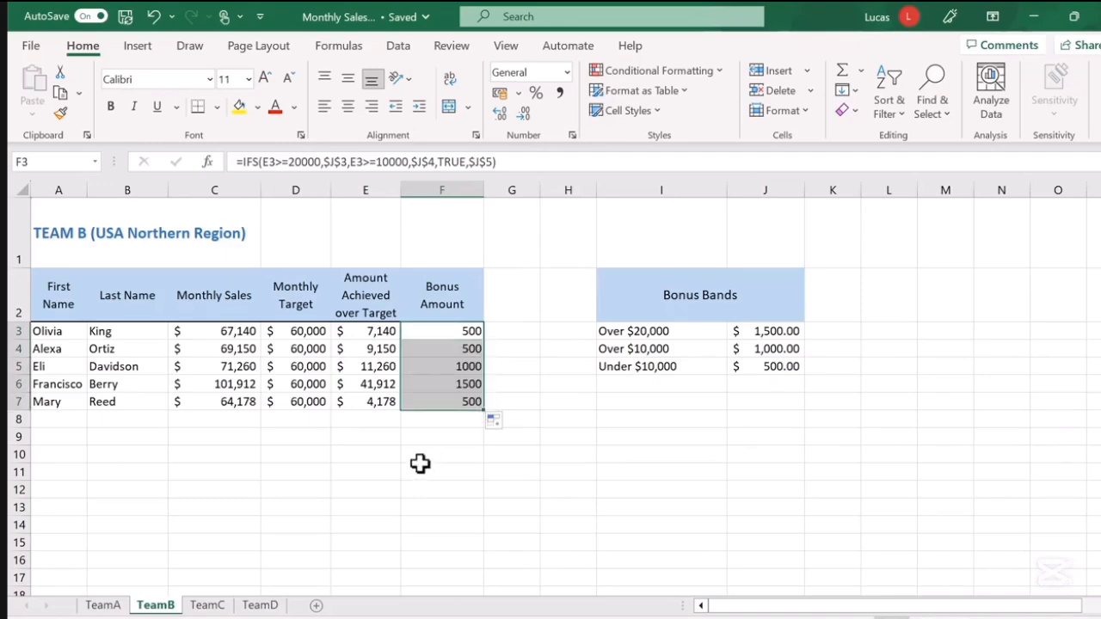